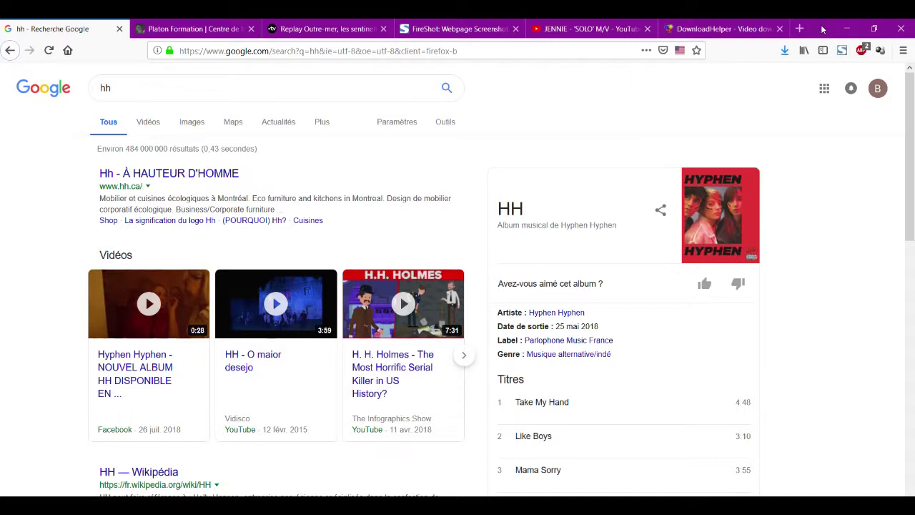
Show both the menu bar (Barre de menus) and the bookmarks toolbar (Barre personnelle) in the browser window
right_click(823, 29)
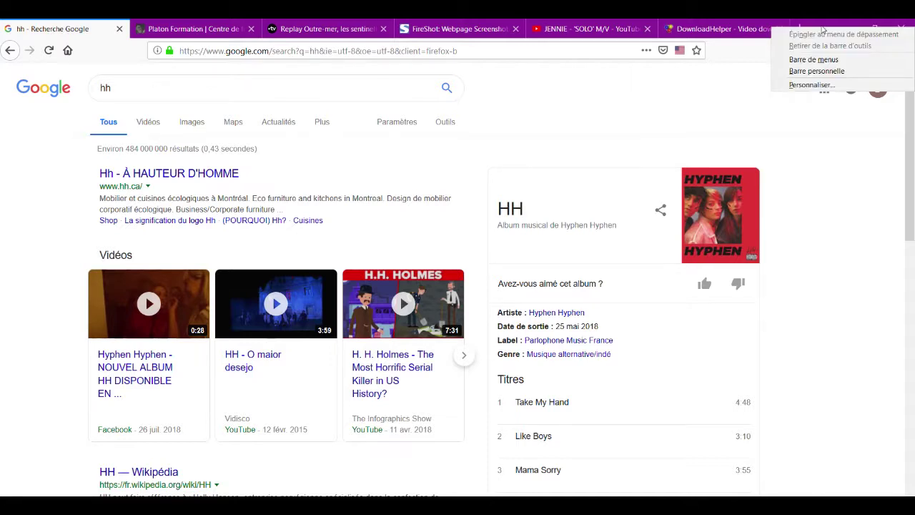
click(797, 60)
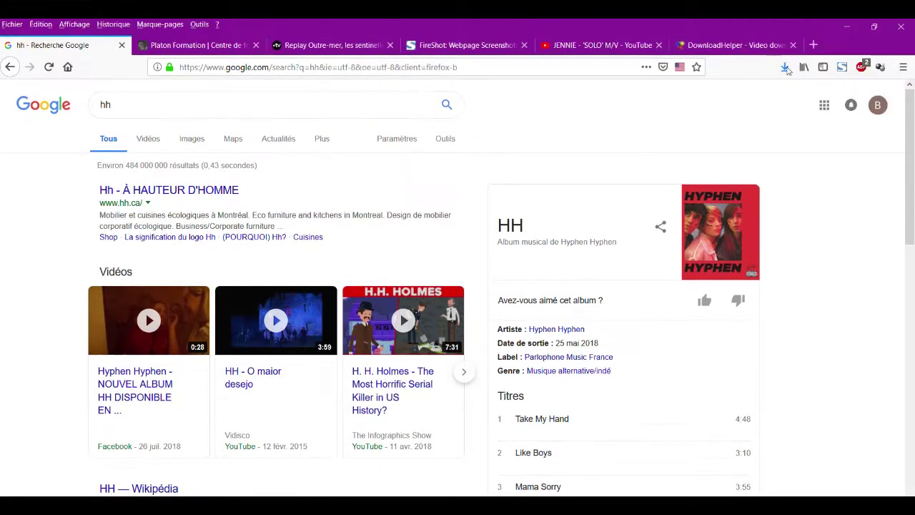
right_click(605, 28)
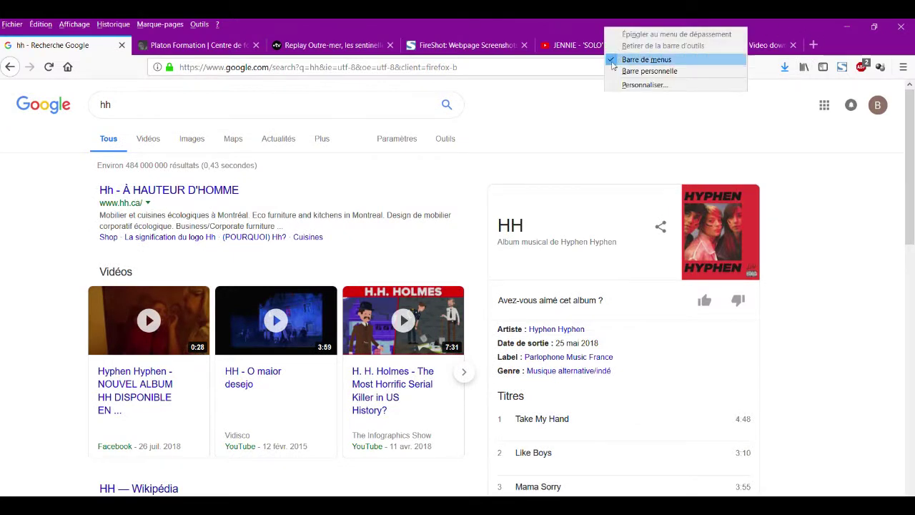
click(615, 71)
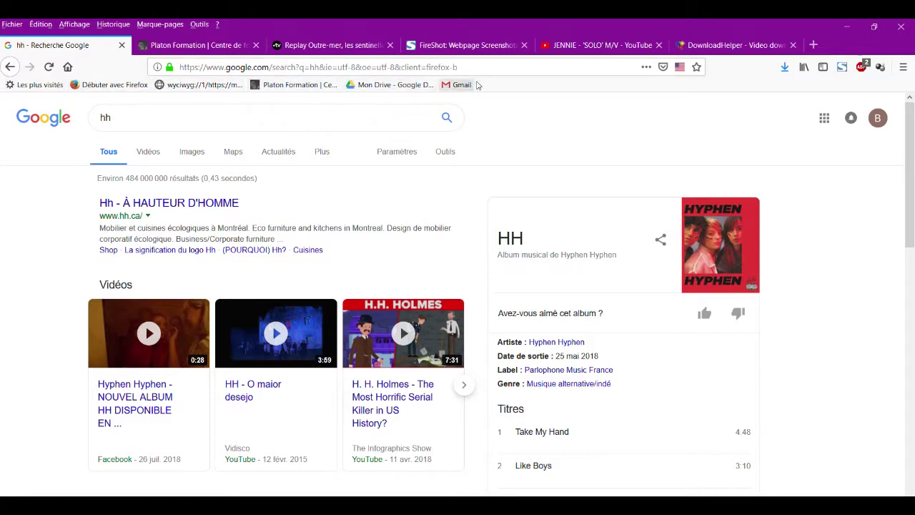
Add the Platon Formation website from its open tab to the end of the bookmarks toolbar, after Gmail
click(175, 45)
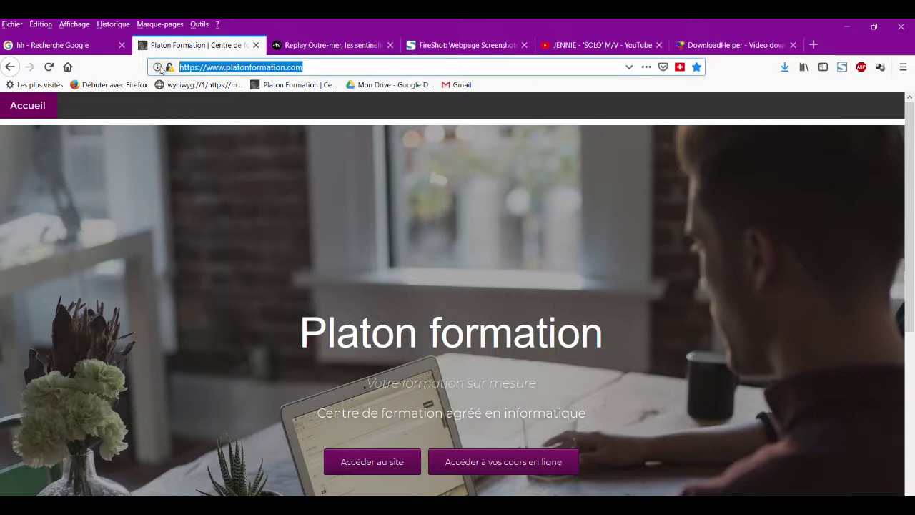
mouse_move(158, 68)
mouse_down()
mouse_move(279, 90)
mouse_move(241, 72)
mouse_up()
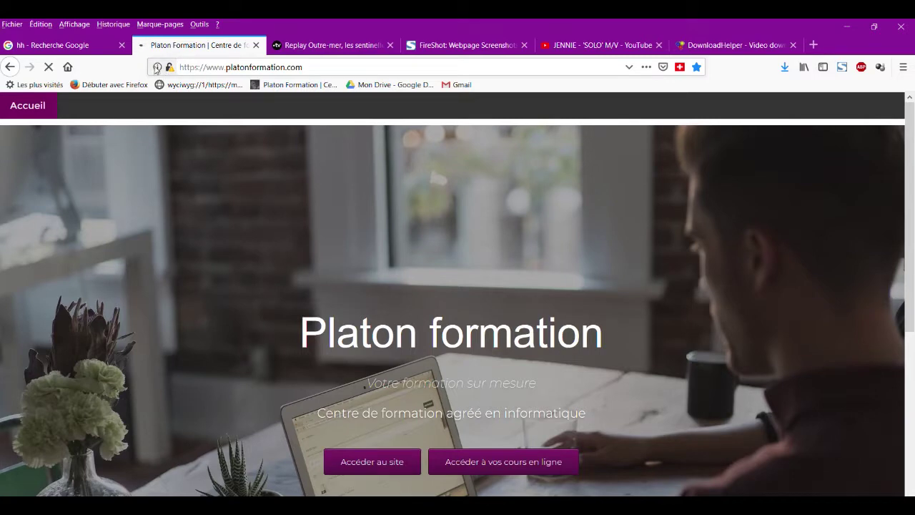
drag(158, 68, 486, 87)
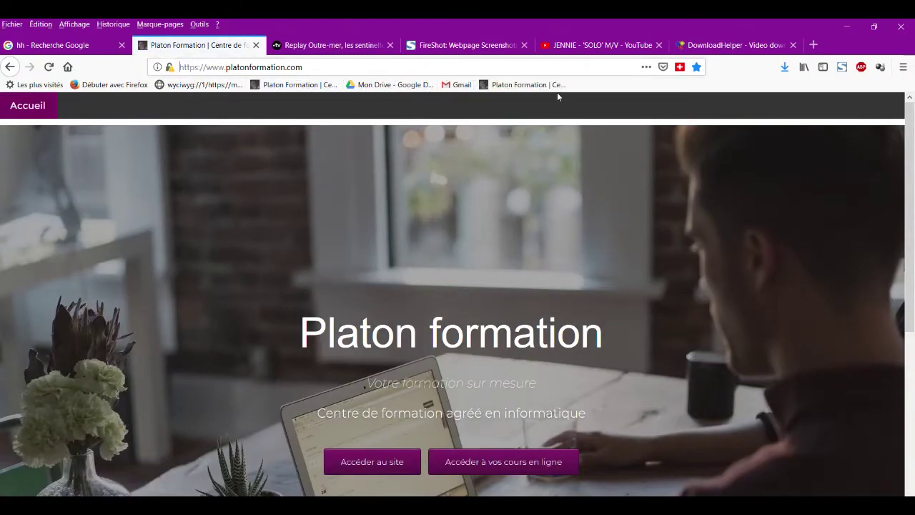
Create a new folder named "banque" on the bookmarks toolbar
right_click(594, 87)
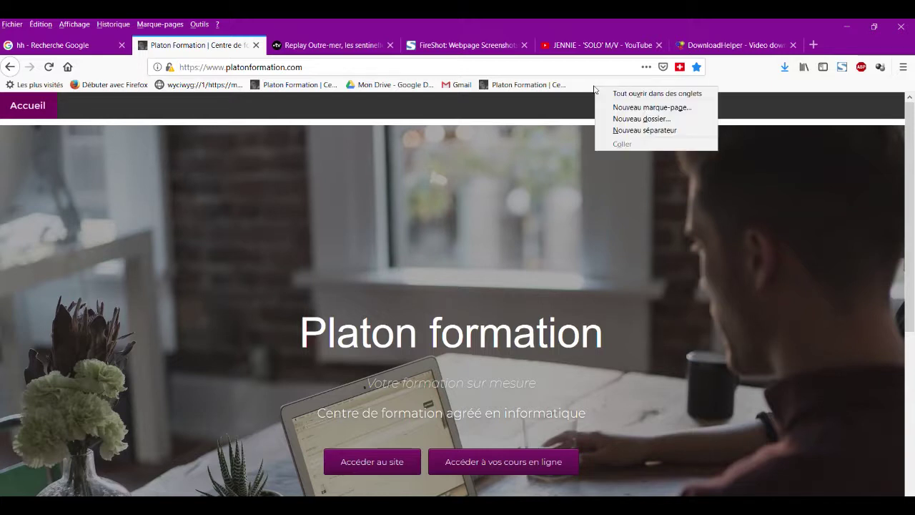
click(633, 118)
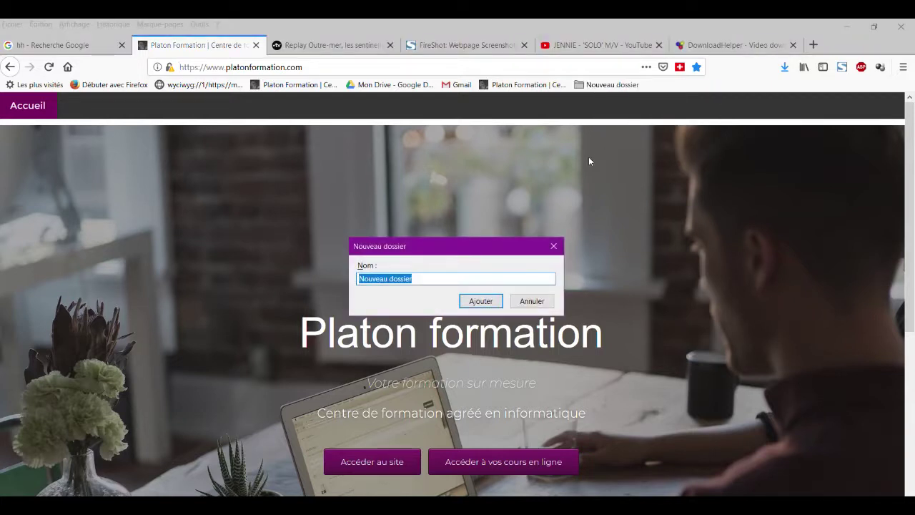
text(banque)
click(482, 301)
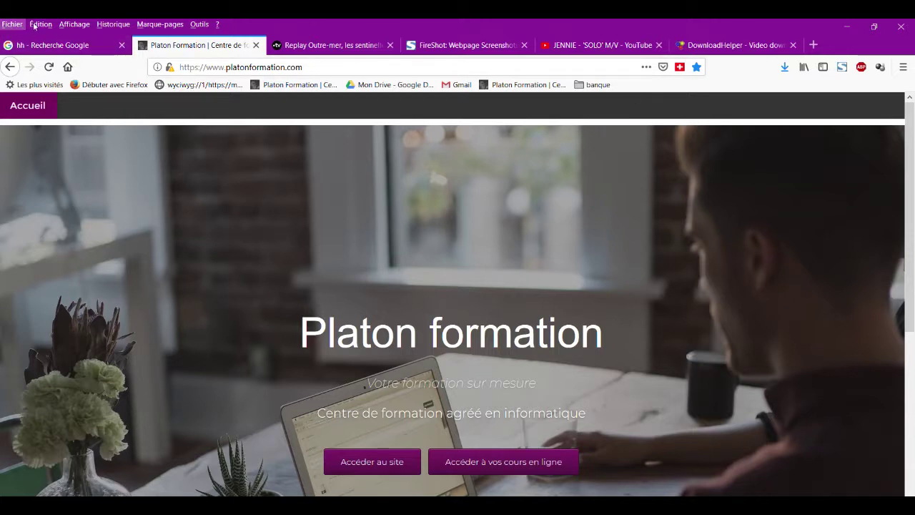
click(168, 27)
mouse_move(109, 25)
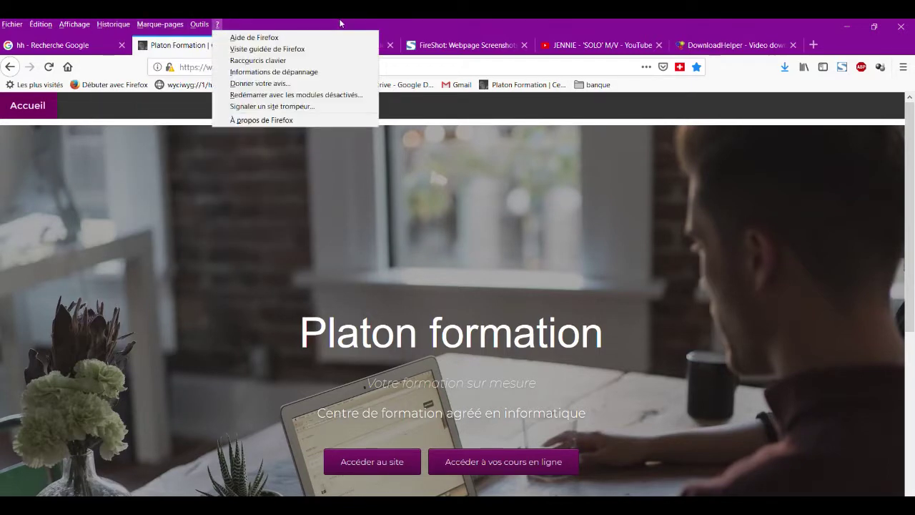
click(361, 26)
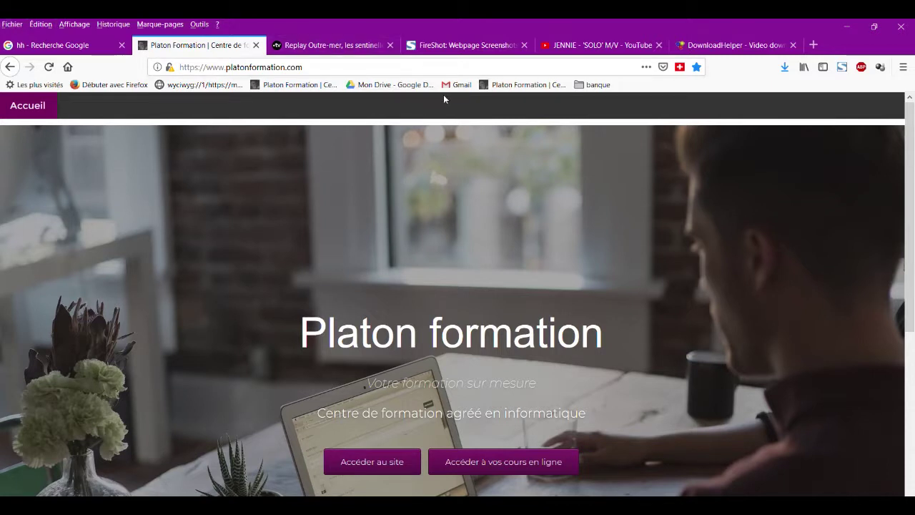
Show the downloaded file VdhCoAppSetup-1.2.4.exe in its containing folder, and close the folder window after viewing it
click(785, 67)
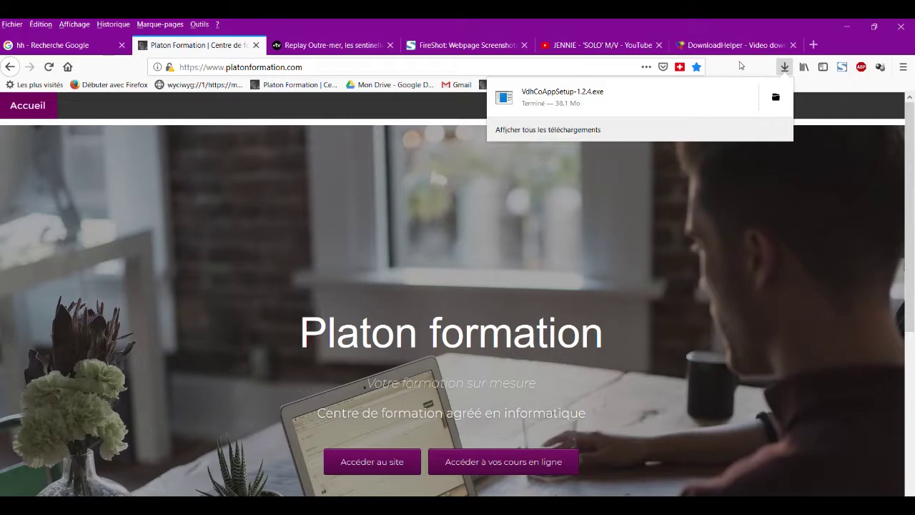
click(776, 98)
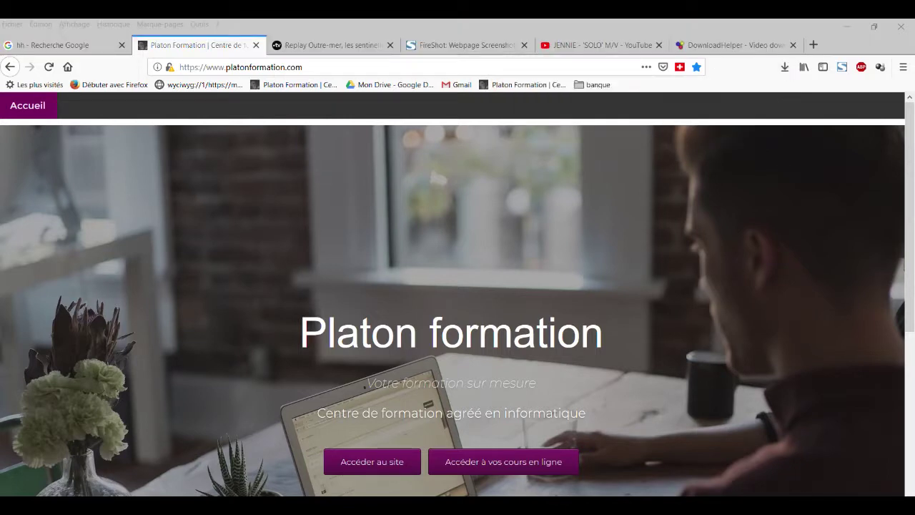
drag(668, 125, 423, 168)
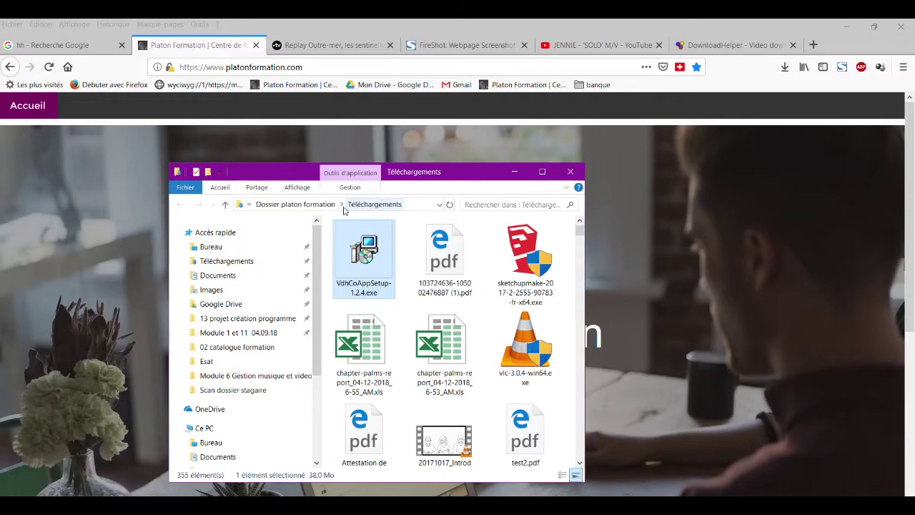
click(569, 176)
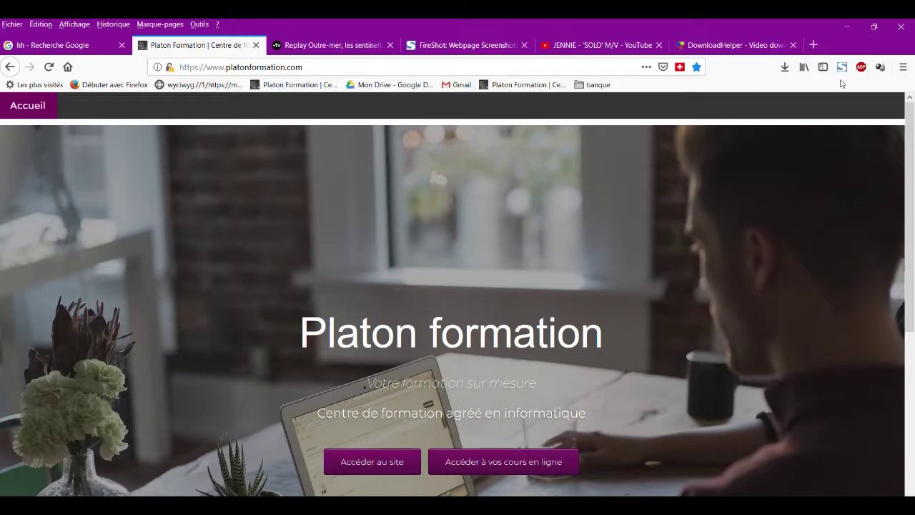
Open a private browsing window, read which data it does and does not keep, and minimize it
click(903, 67)
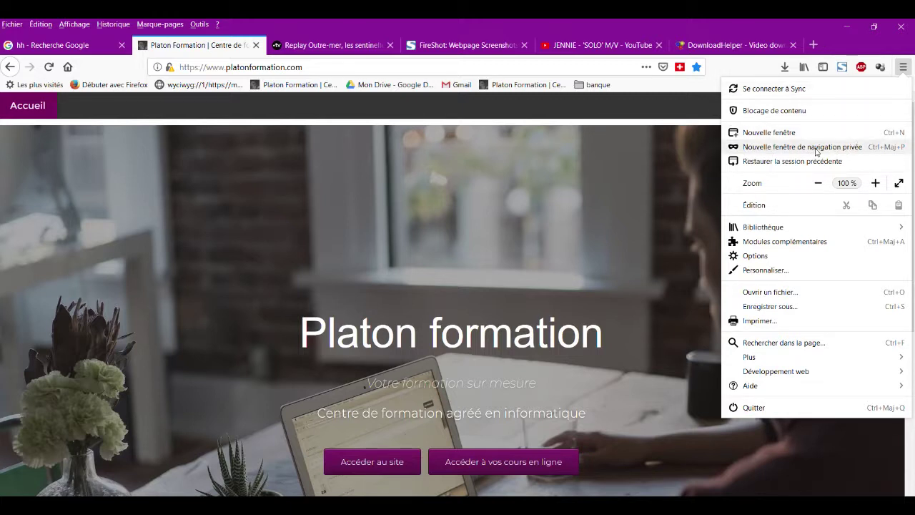
click(798, 147)
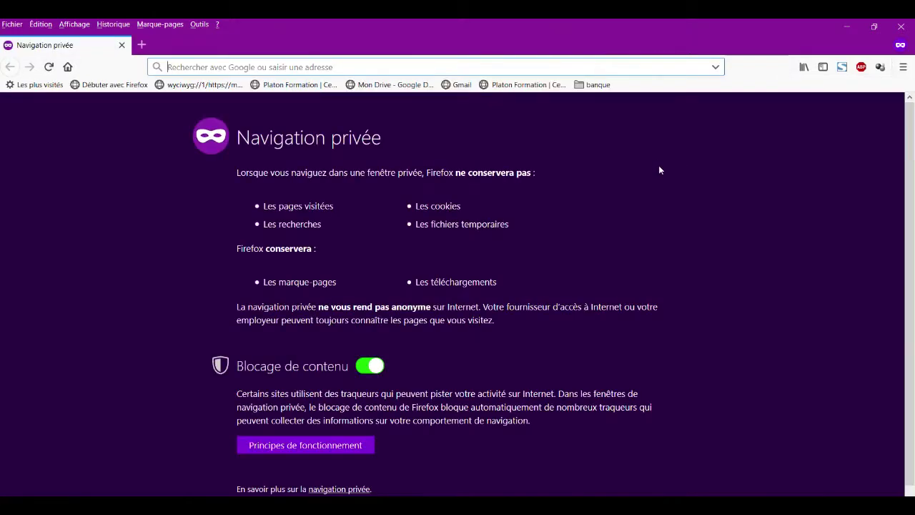
drag(434, 23, 387, 141)
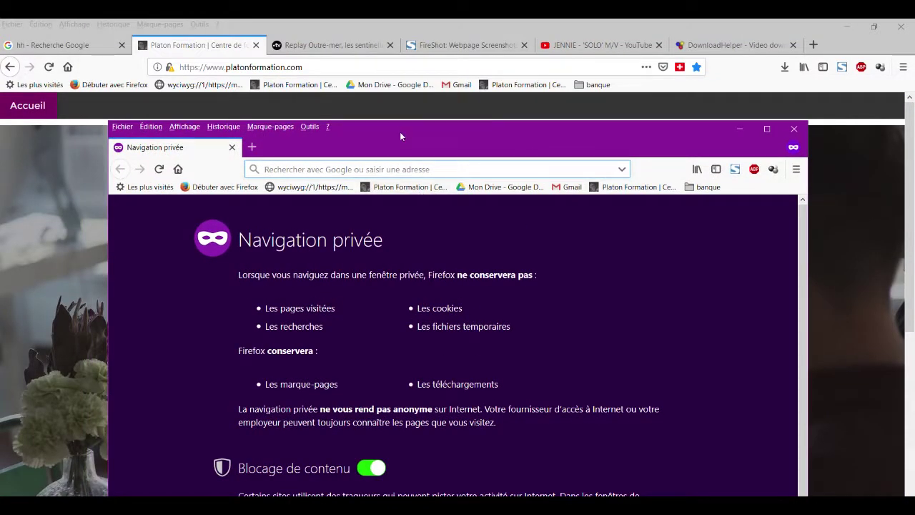
drag(400, 132, 401, 107)
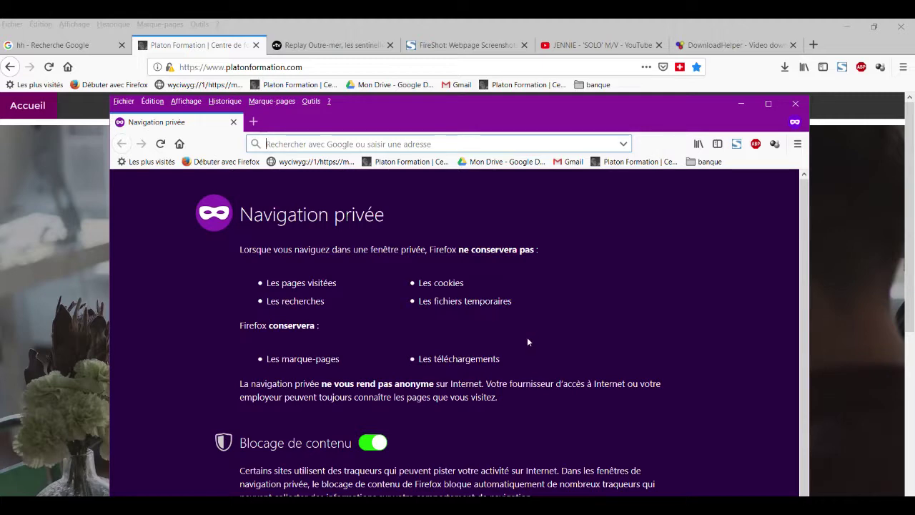
scroll(379, 324, down, 1)
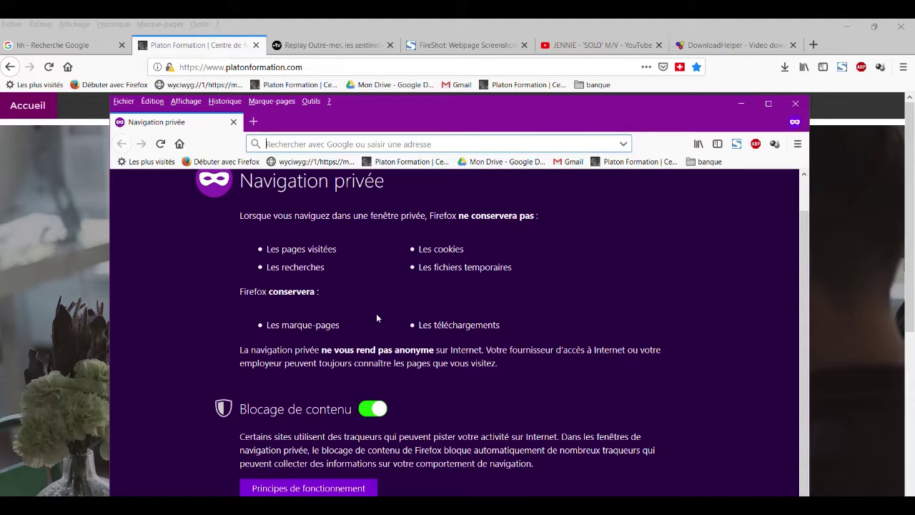
scroll(376, 313, up, 1)
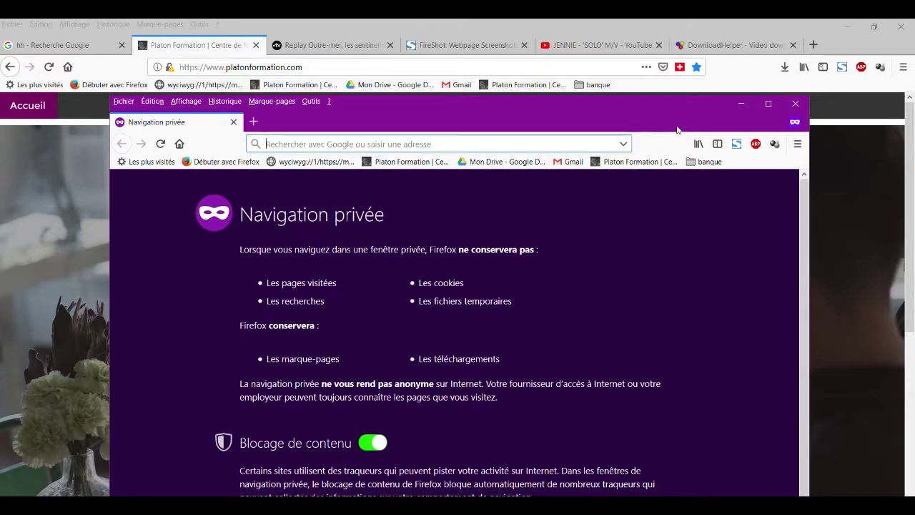
click(743, 105)
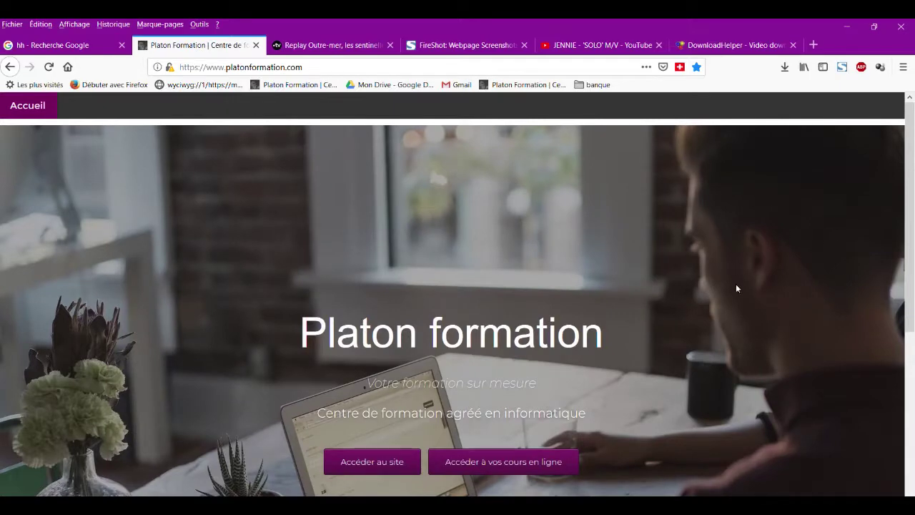
Open another private browsing window from the regular window and close it again
click(903, 66)
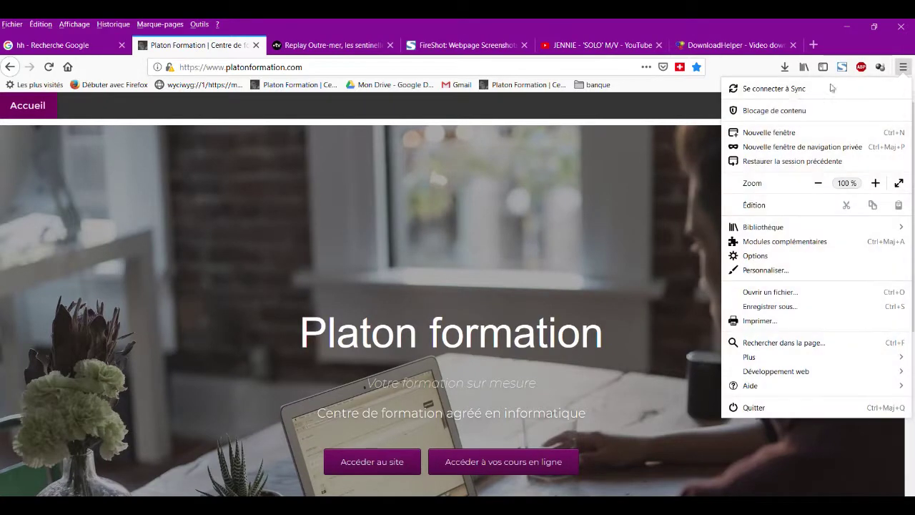
click(751, 148)
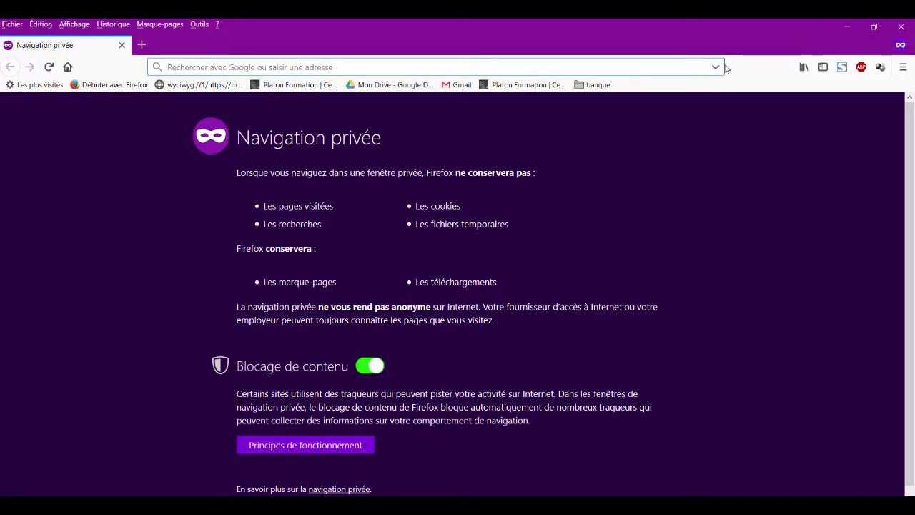
click(901, 27)
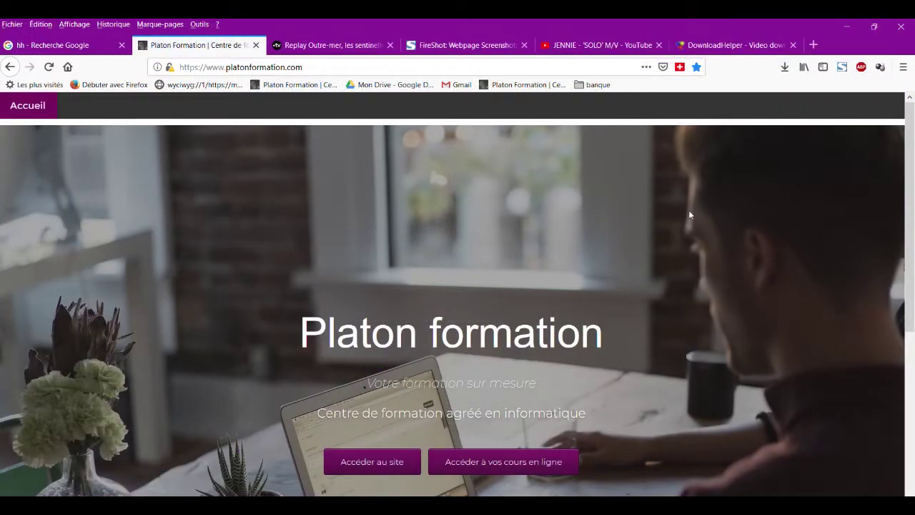
click(902, 67)
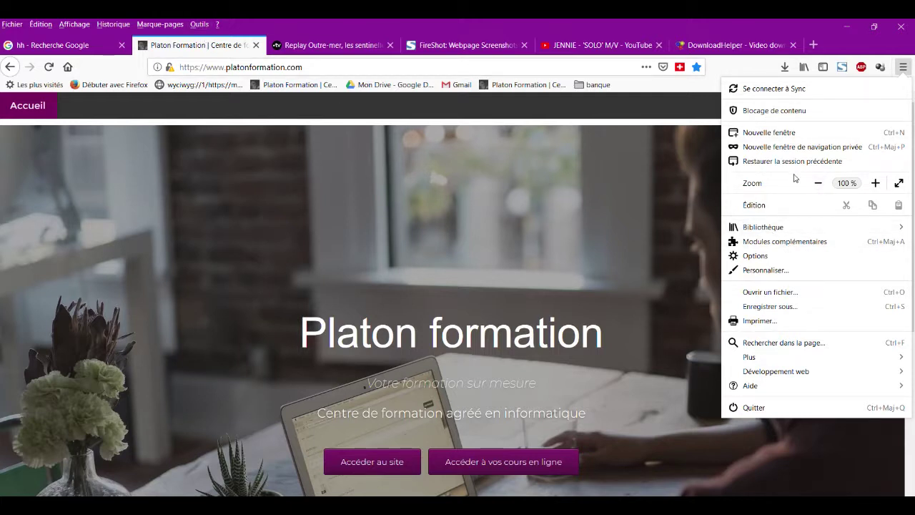
click(755, 256)
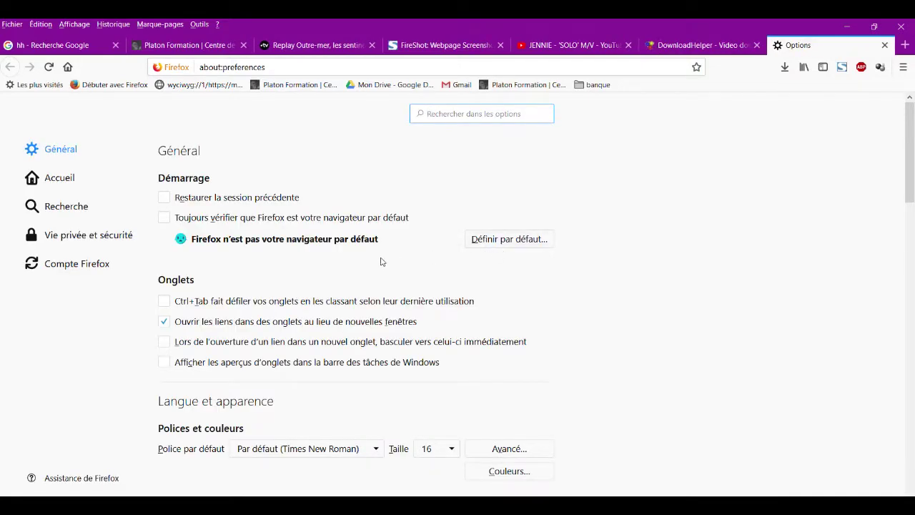
scroll(365, 267, down, 3)
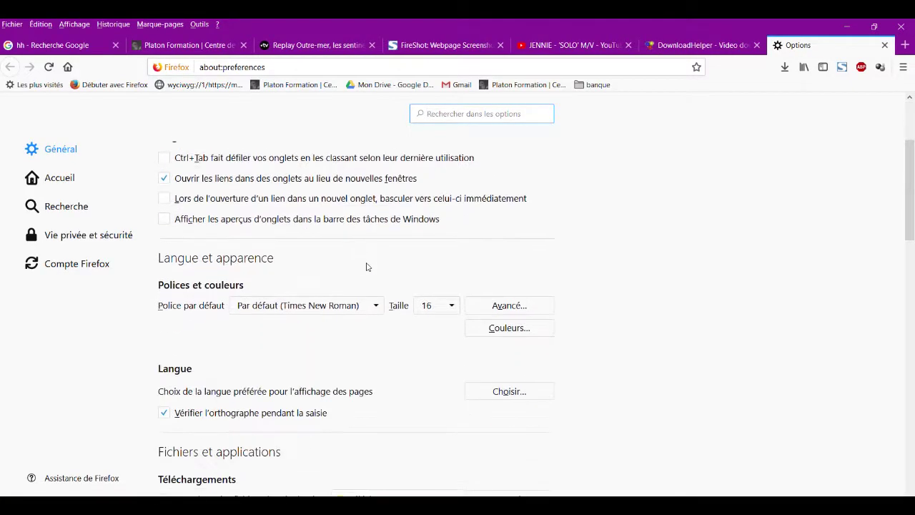
click(63, 179)
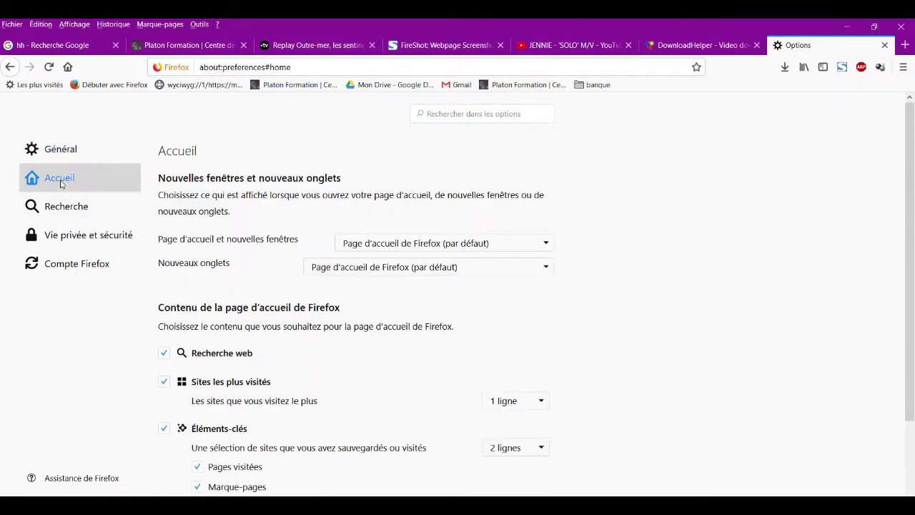
click(395, 248)
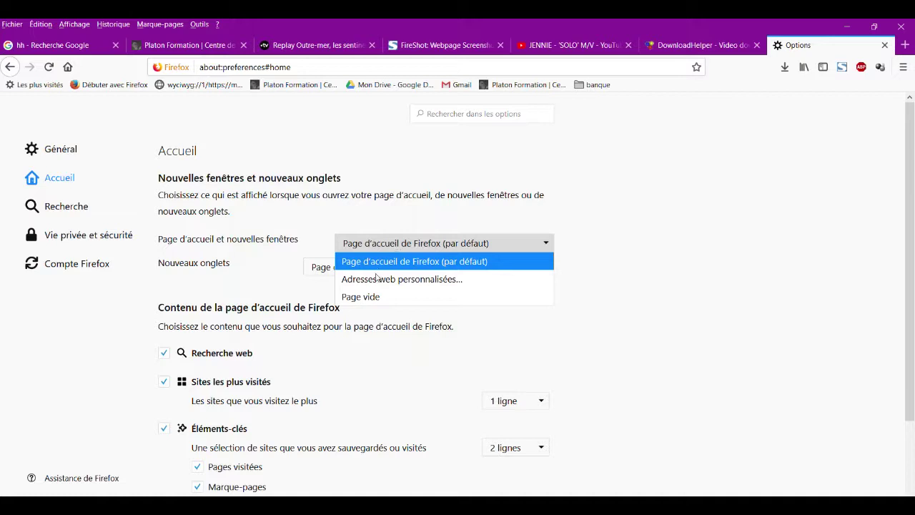
click(397, 280)
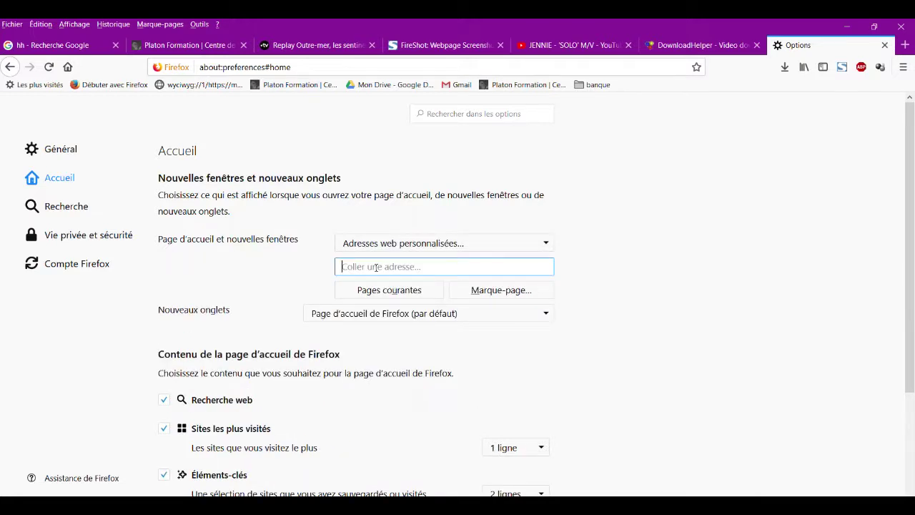
text(www.)
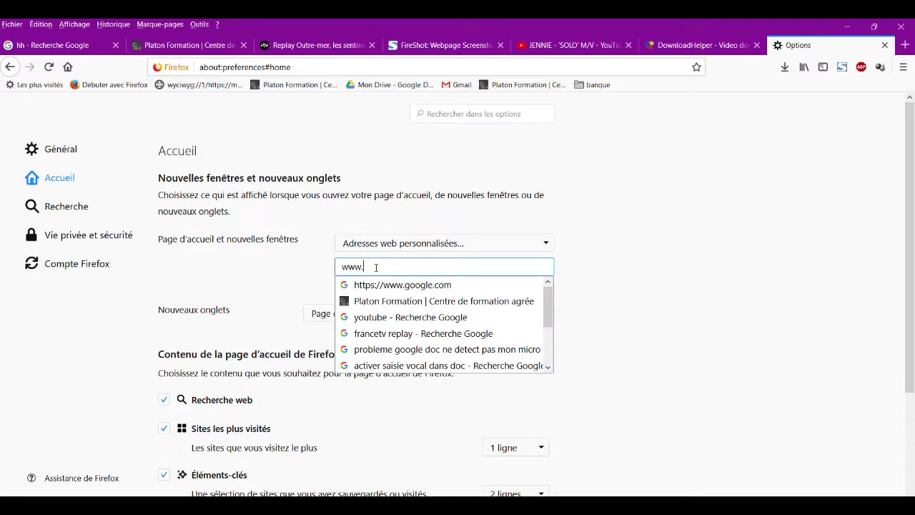
text(google)
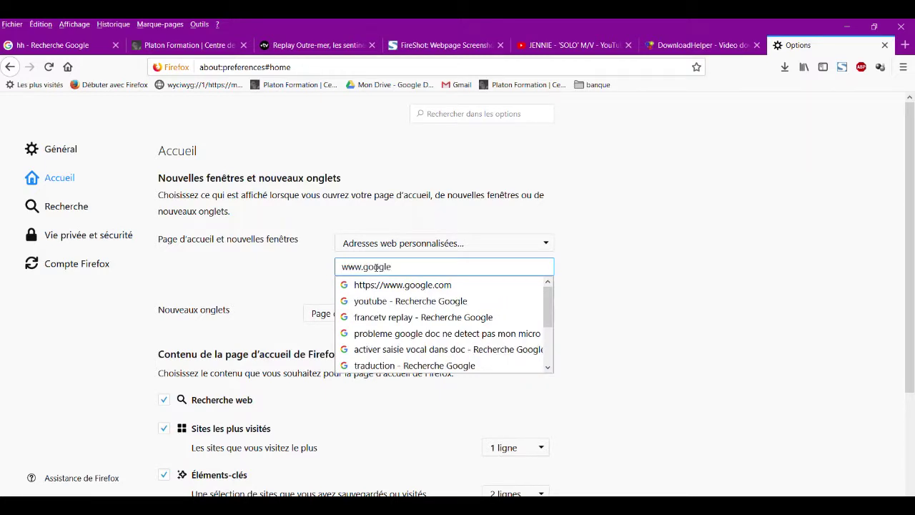
text(.)
click(411, 286)
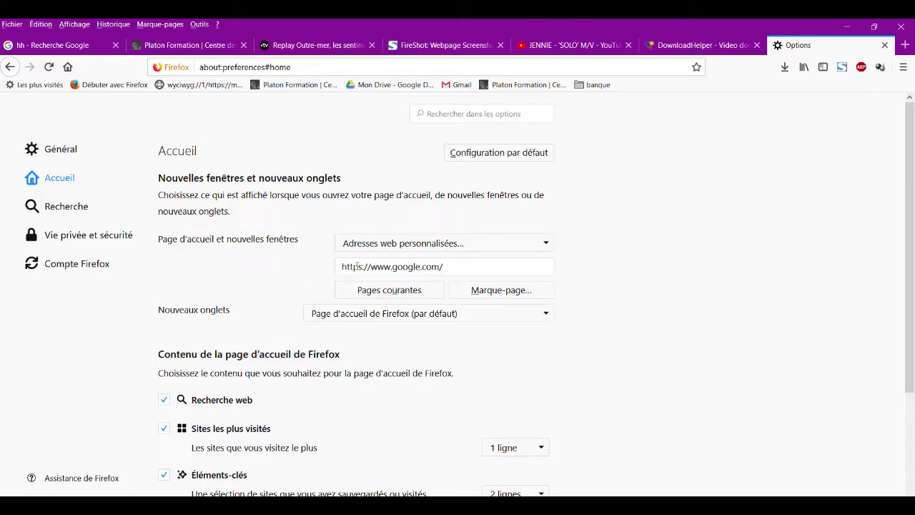
Open the home page in a new tab to check that it loads Google, and close that tab
click(905, 45)
click(68, 67)
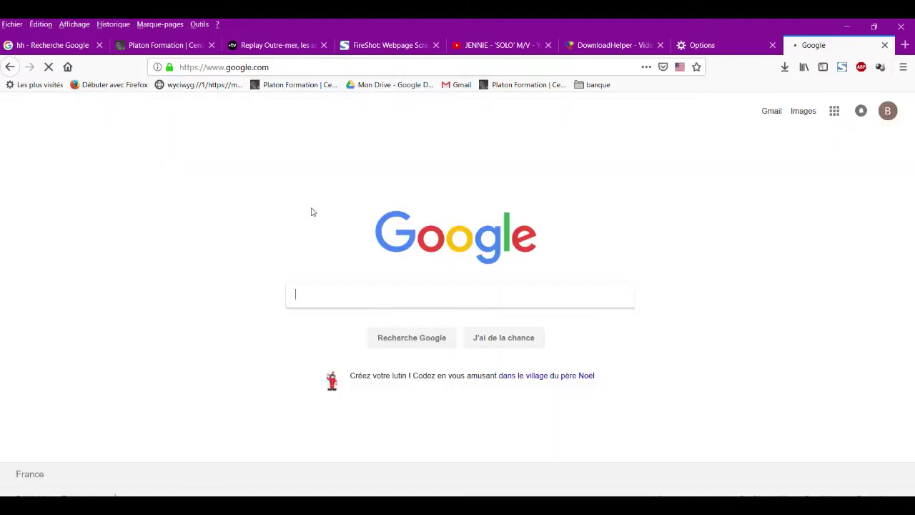
right_click(516, 275)
click(276, 212)
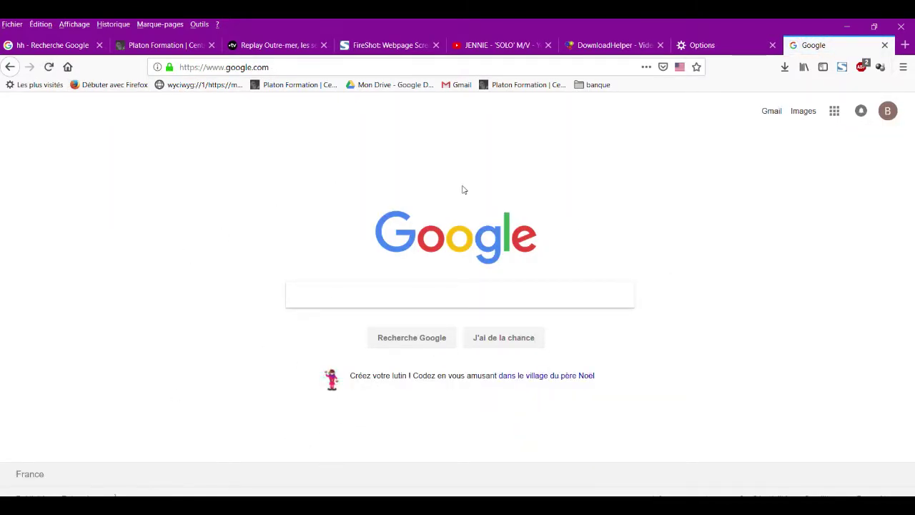
click(884, 46)
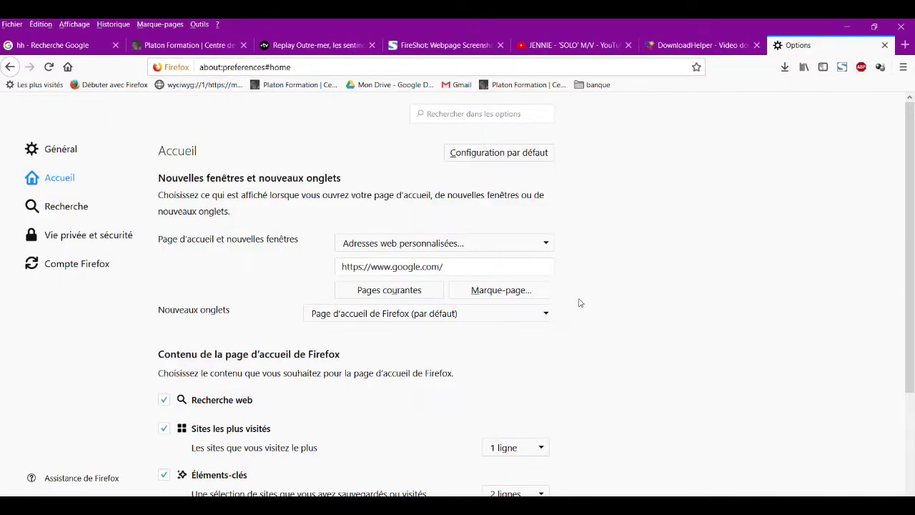
Review the choices for new tabs, keep Page d'accueil de Firefox (par défaut), and look over the home page content options
scroll(556, 337, down, 2)
click(459, 241)
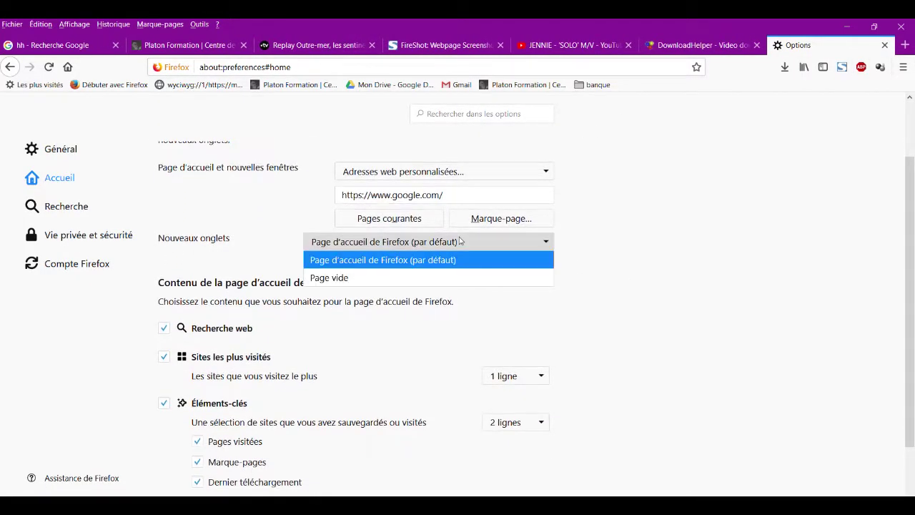
click(384, 263)
click(361, 245)
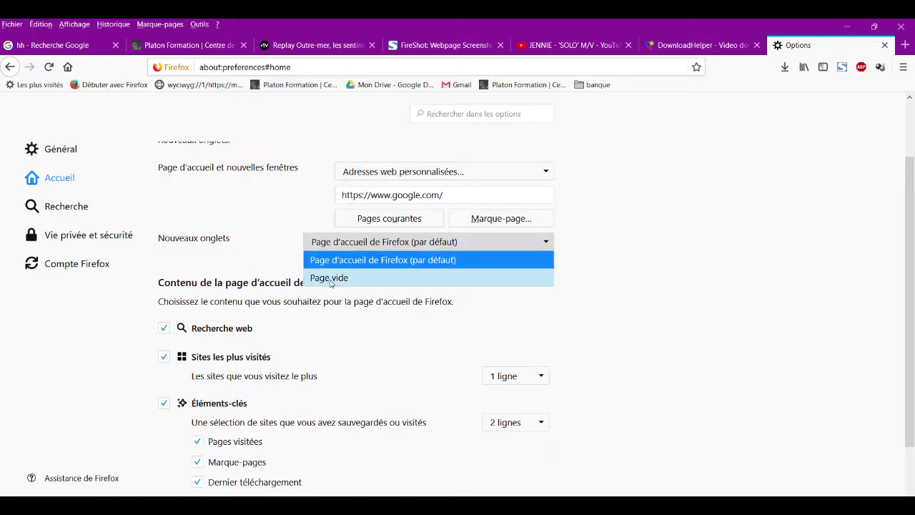
click(373, 264)
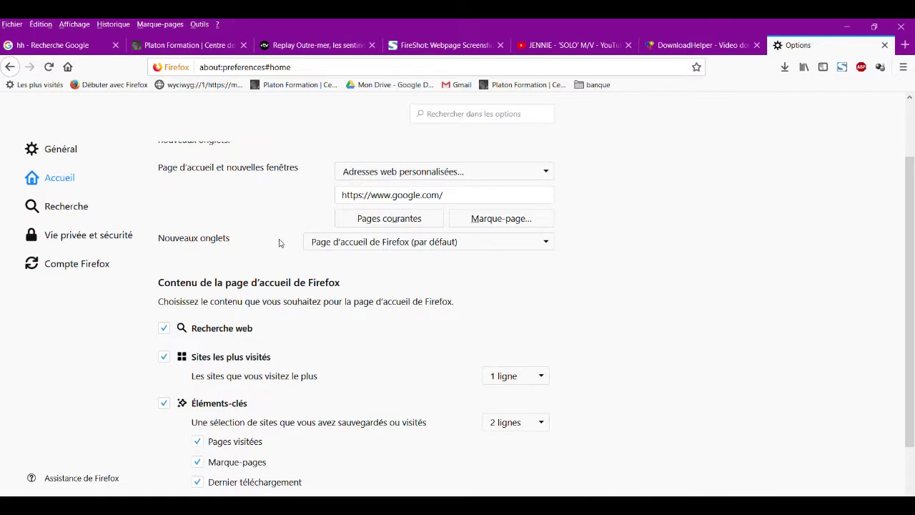
scroll(280, 243, down, 2)
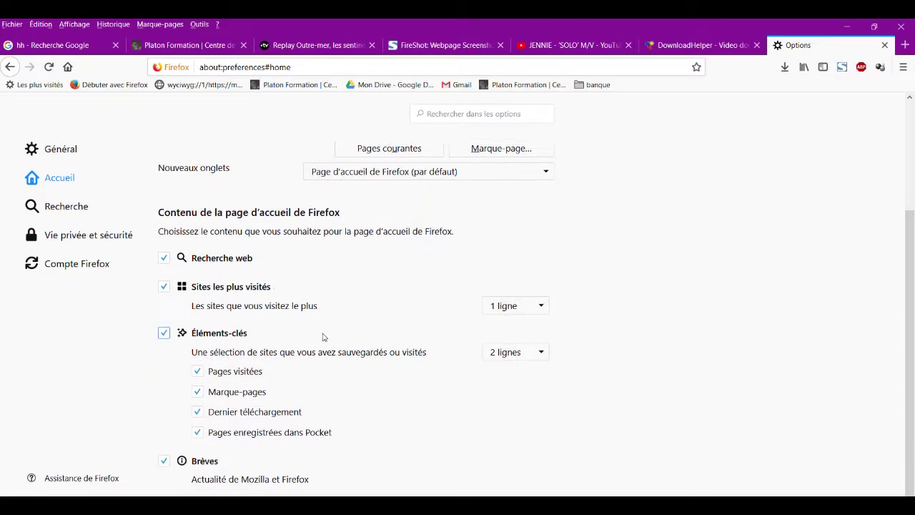
In the search options, add the separate search bar to the toolbar
click(62, 202)
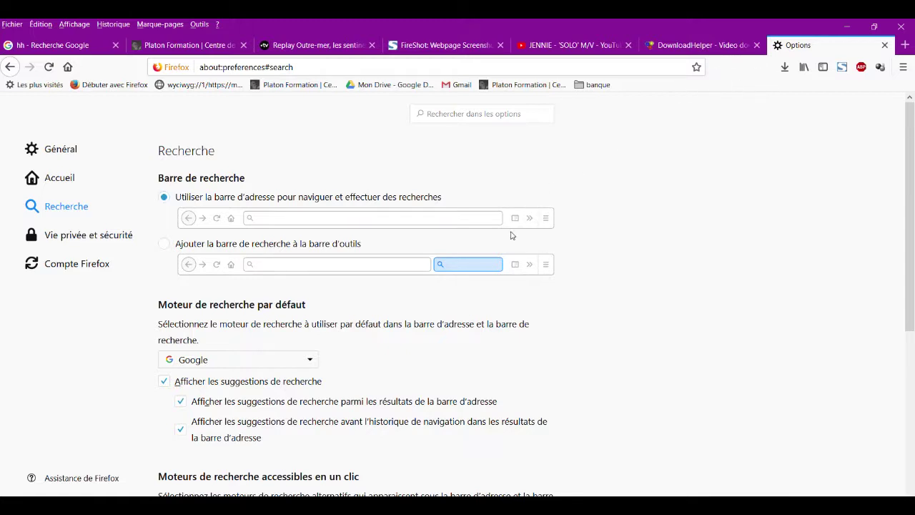
click(164, 245)
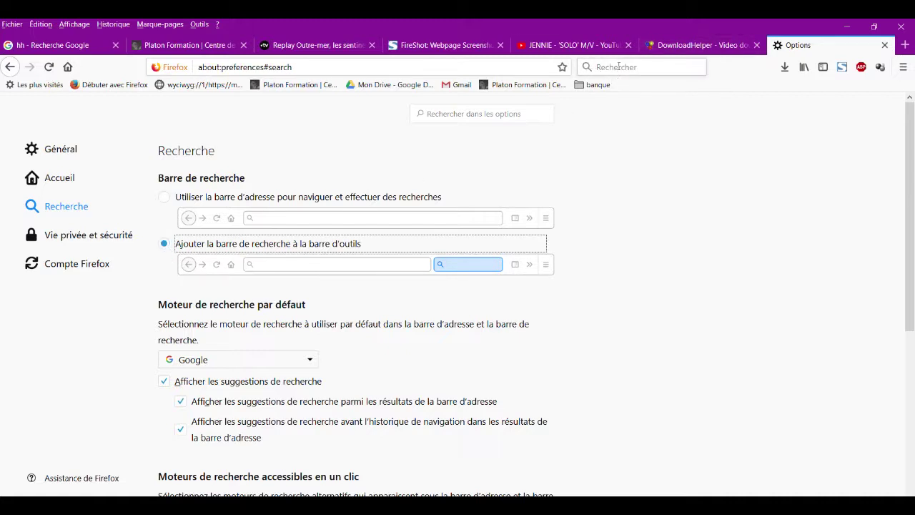
Try to load the address wwww.^m.fof from the address bar
click(332, 68)
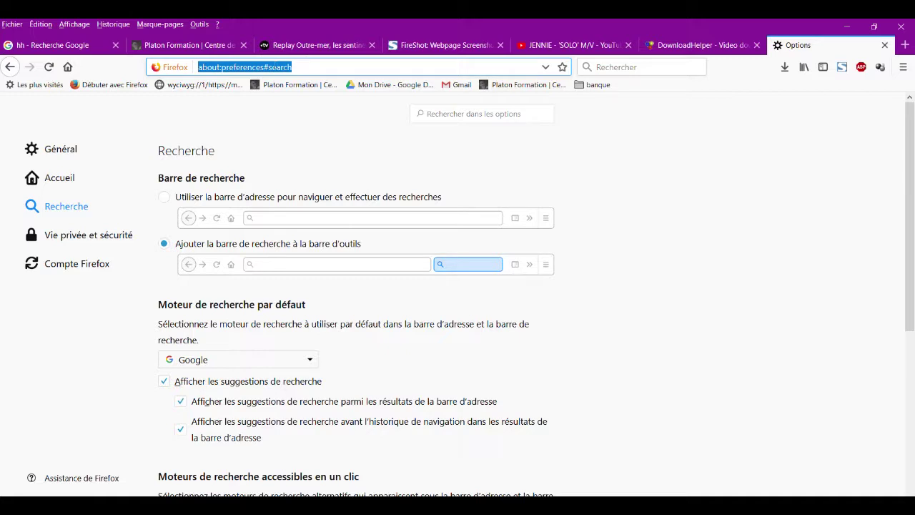
text(wwww.)
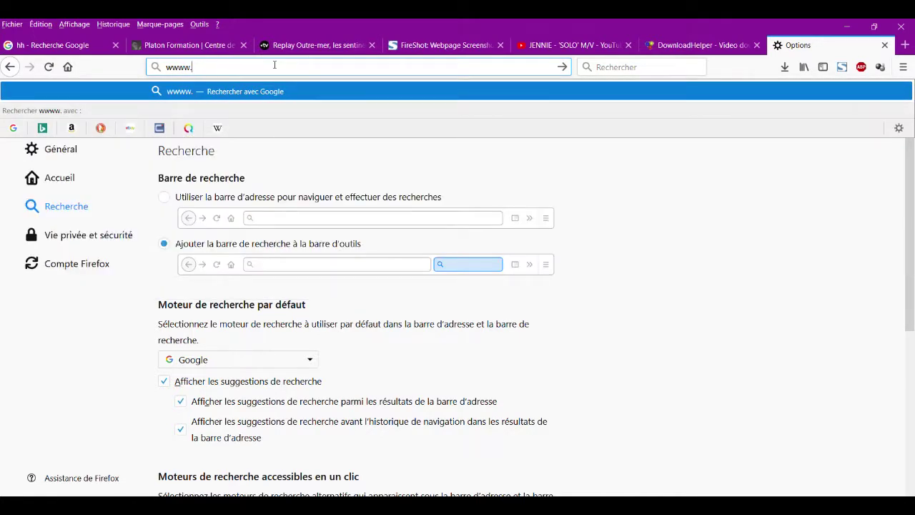
text(^m)
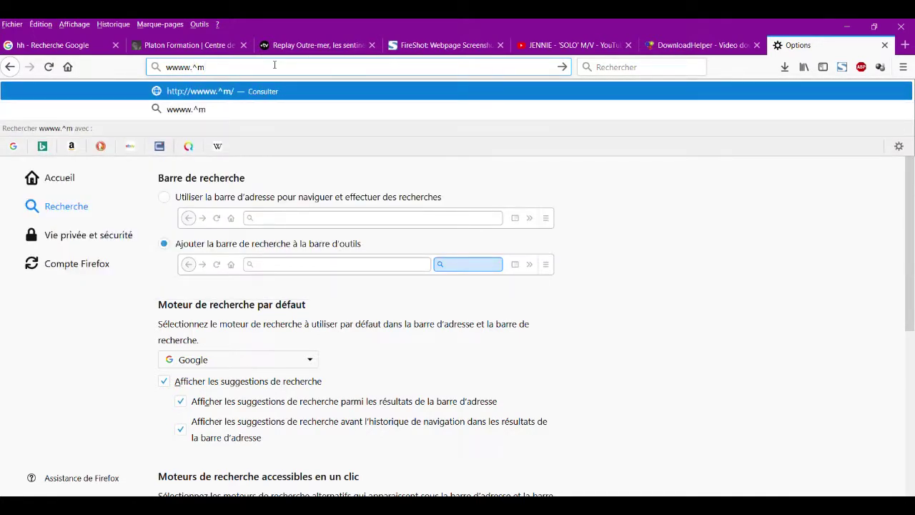
text(.fof)
key(Return)
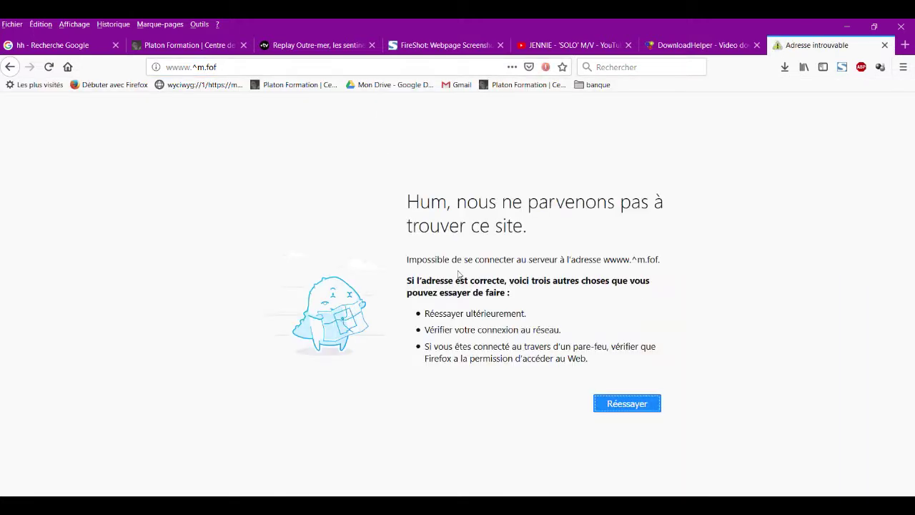
Remove the wwww. prefix from the address and try to load ^m.fof
drag(168, 67, 229, 66)
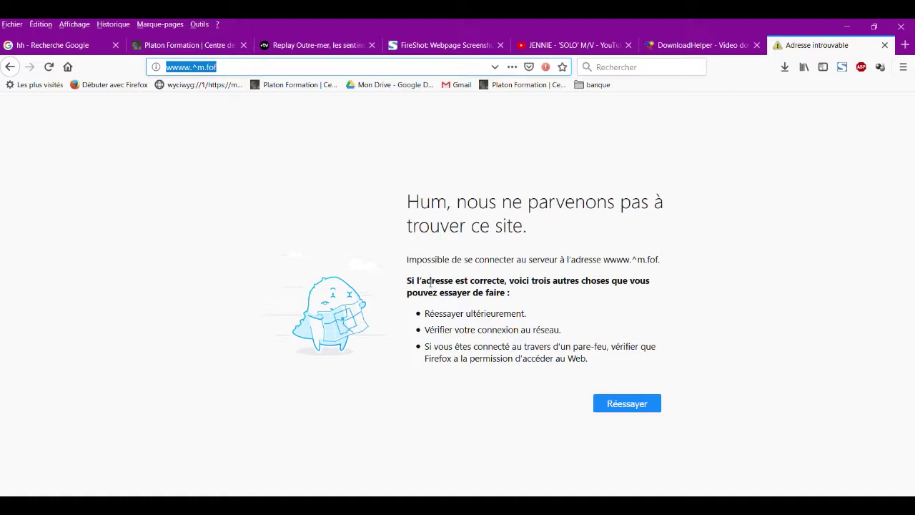
drag(194, 67, 148, 67)
key(BackSpace)
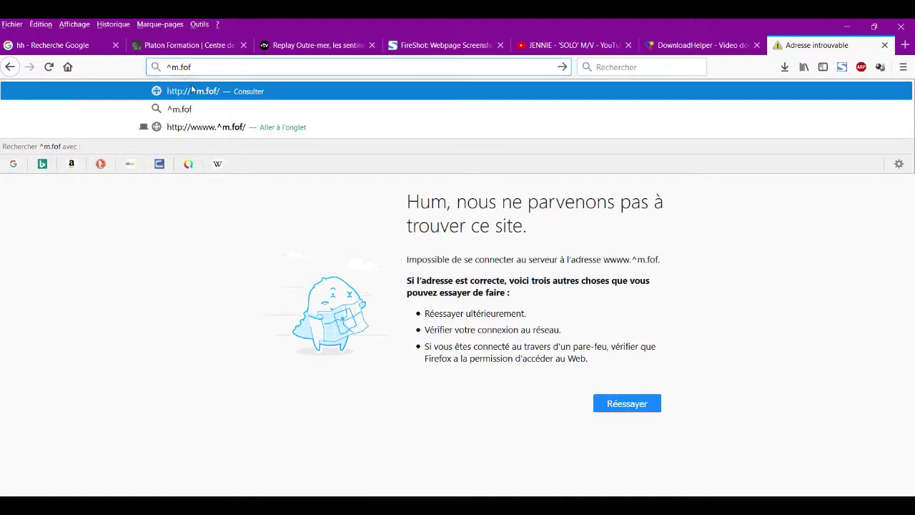
key(Return)
Change the address bar text to the plain words "mv fof" and run it as a Google search
click(203, 66)
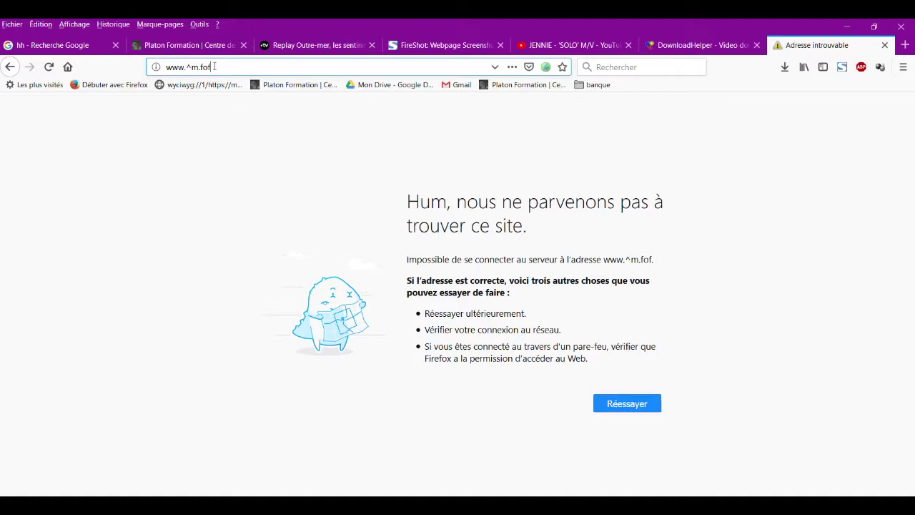
click(203, 66)
drag(190, 67, 153, 68)
key(BackSpace)
click(179, 67)
key(BackSpace)
text(v)
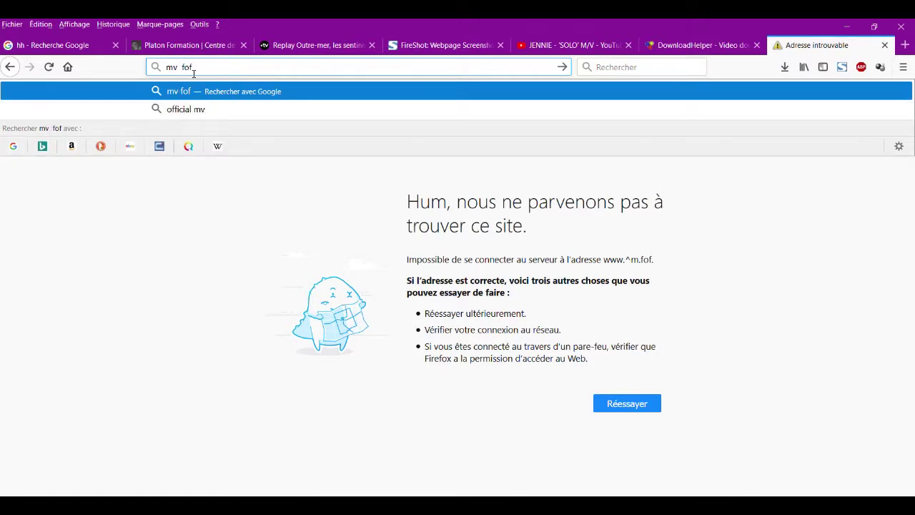
key(Return)
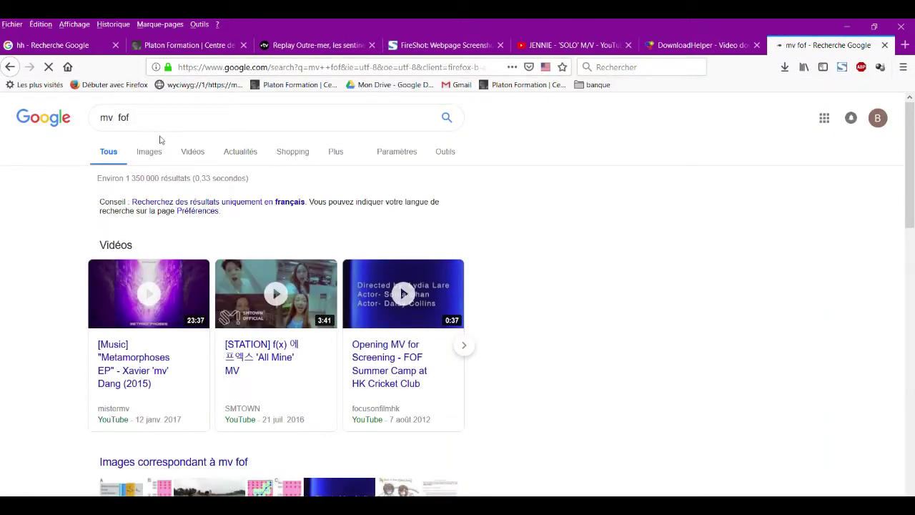
click(183, 65)
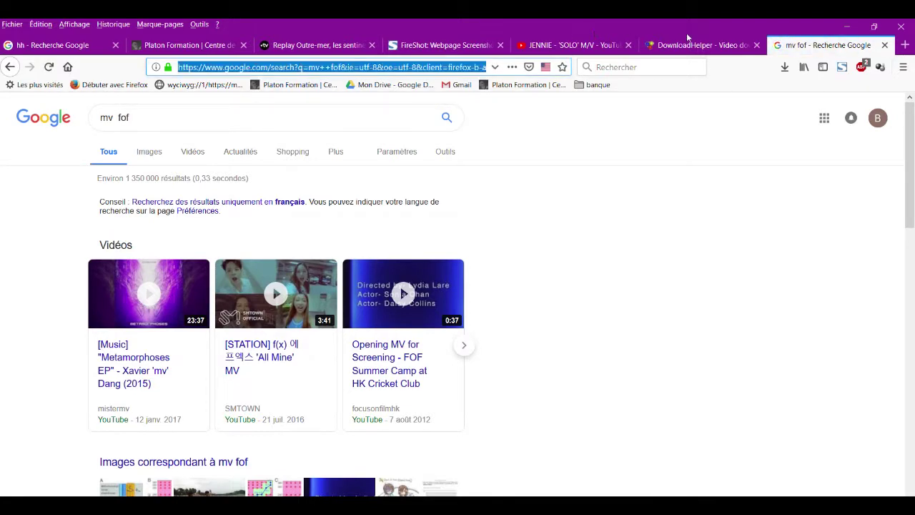
Reopen the browser's search options and set the address bar to handle both navigation and searches
click(903, 67)
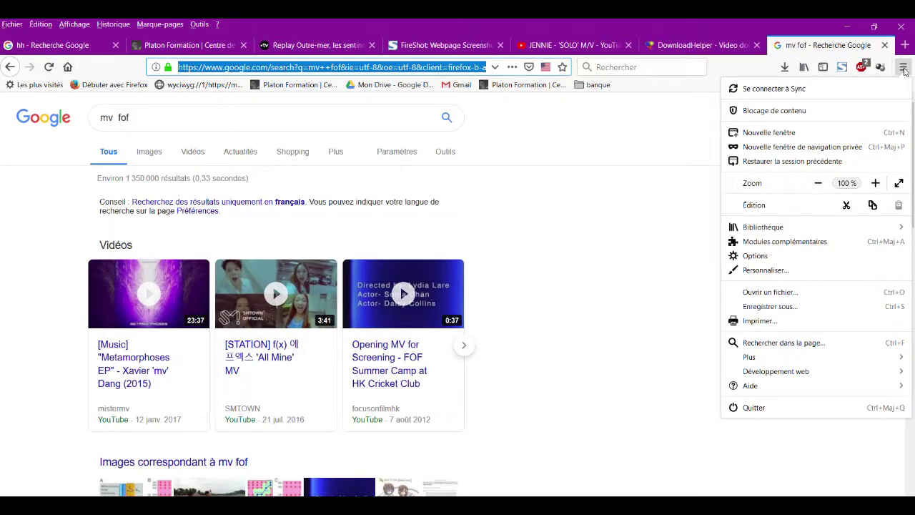
click(753, 256)
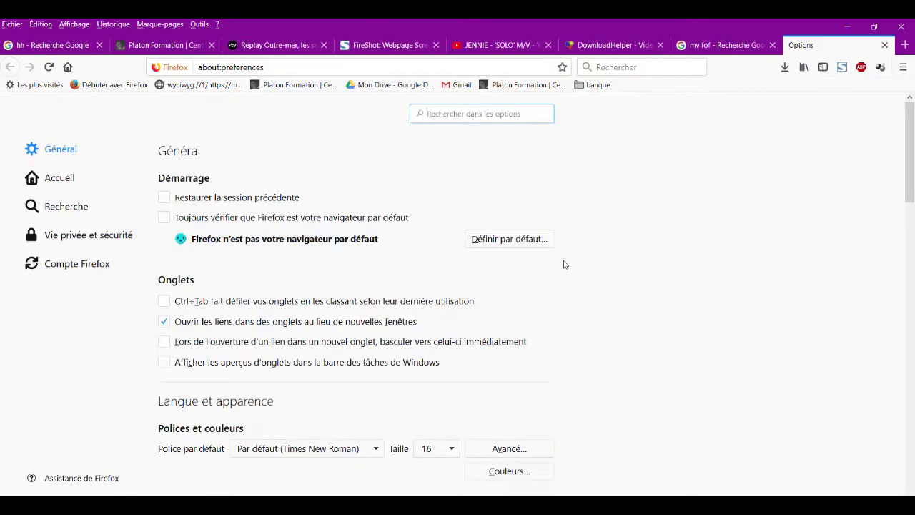
scroll(406, 301, down, 5)
scroll(424, 286, down, 1)
scroll(272, 250, up, 2)
click(67, 206)
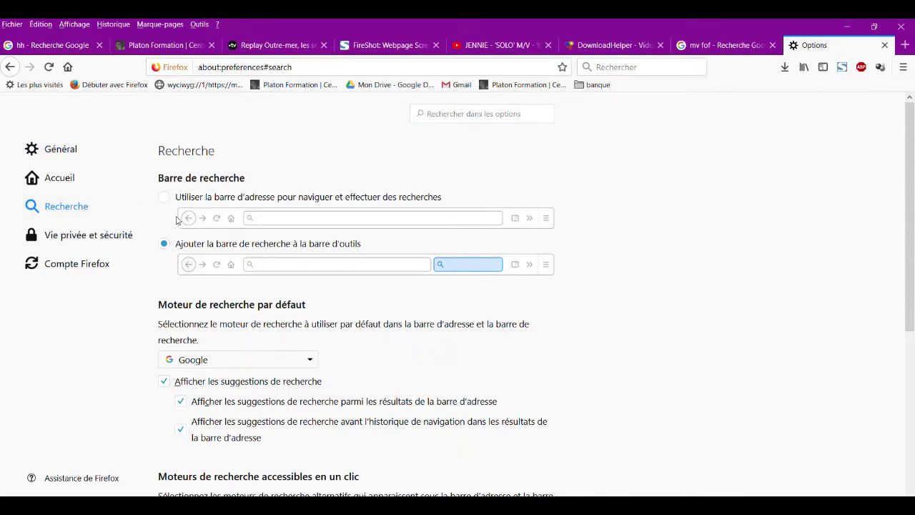
click(164, 198)
Examine the available default search engines, the suggestion settings and the one-click search engines, keeping Google as the default
scroll(653, 250, down, 3)
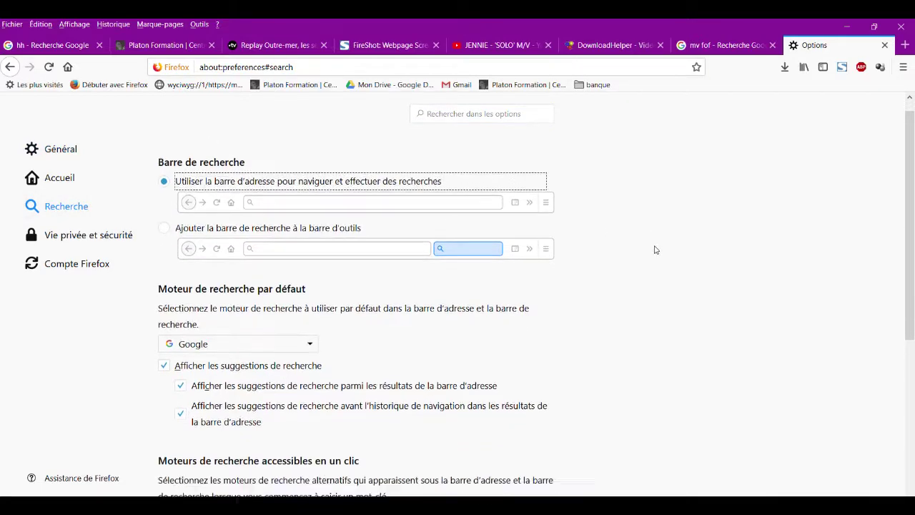
scroll(445, 253, up, 2)
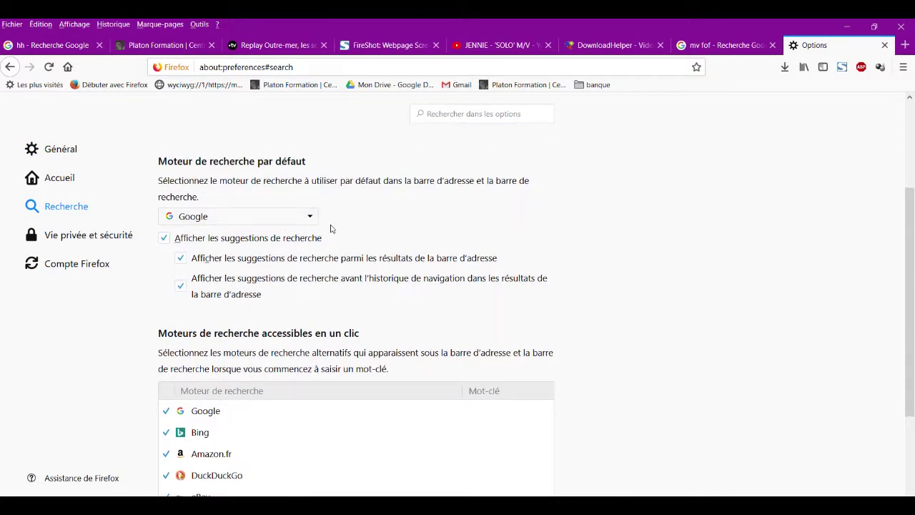
click(312, 218)
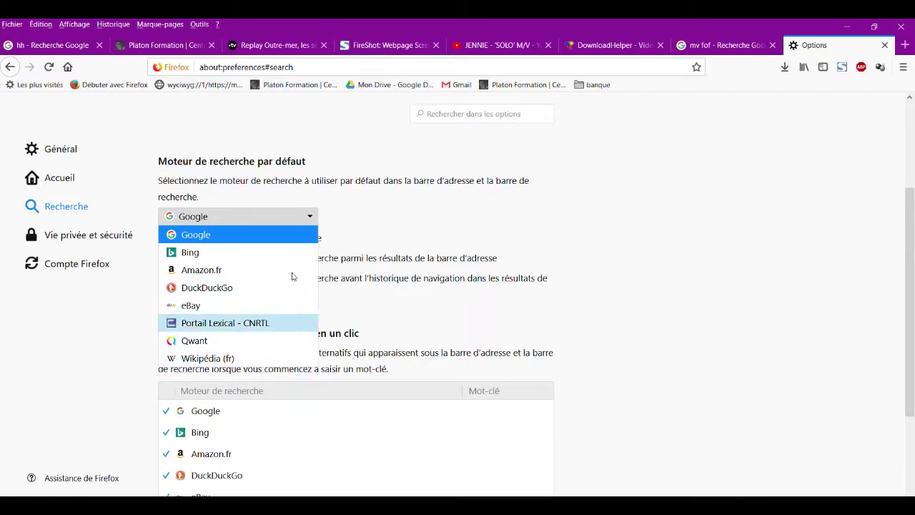
click(383, 216)
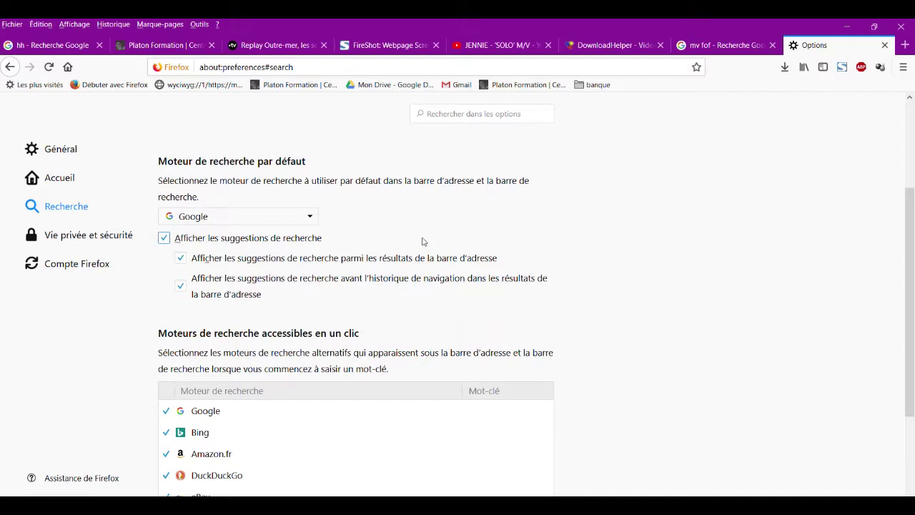
scroll(422, 242, down, 2)
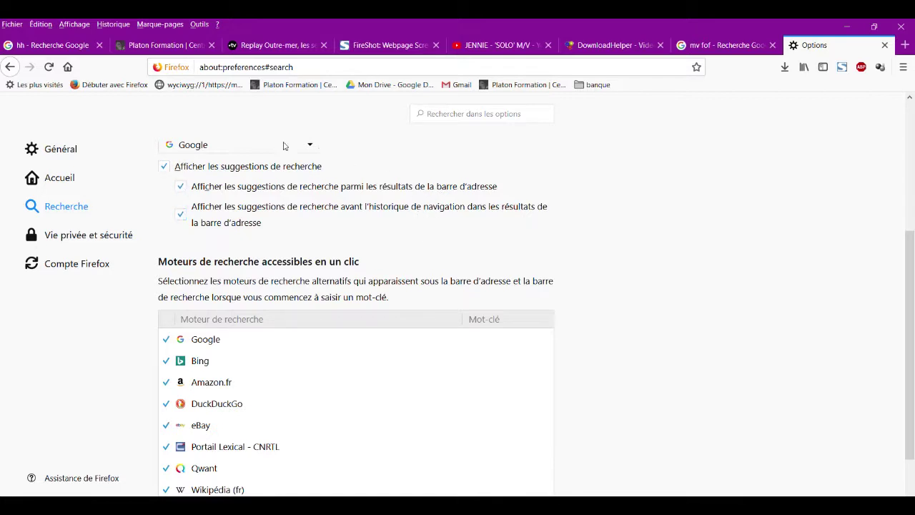
Examine the content blocking, cookie, password and history settings in the privacy and security options
click(87, 240)
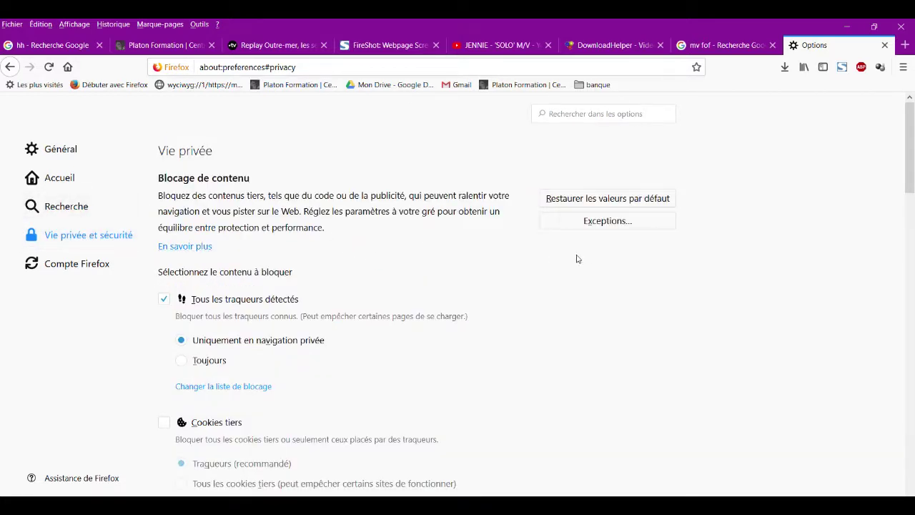
scroll(360, 269, down, 3)
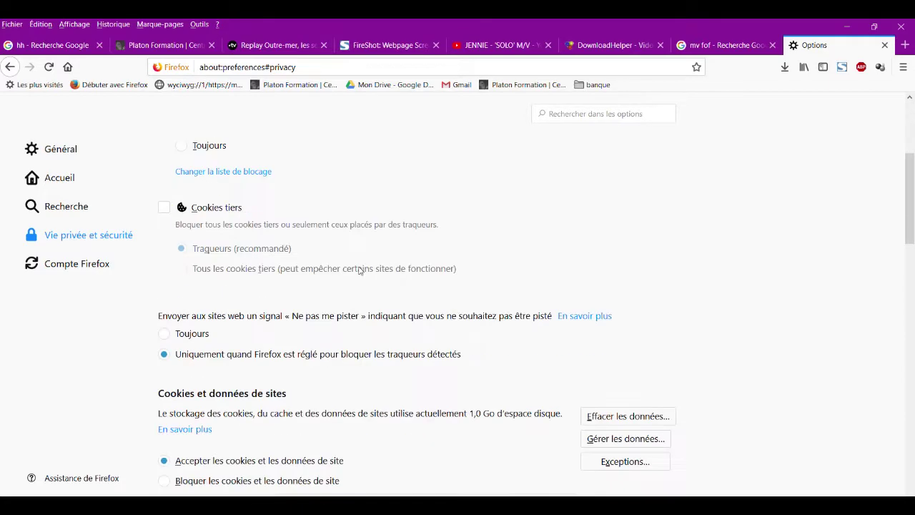
scroll(360, 271, down, 2)
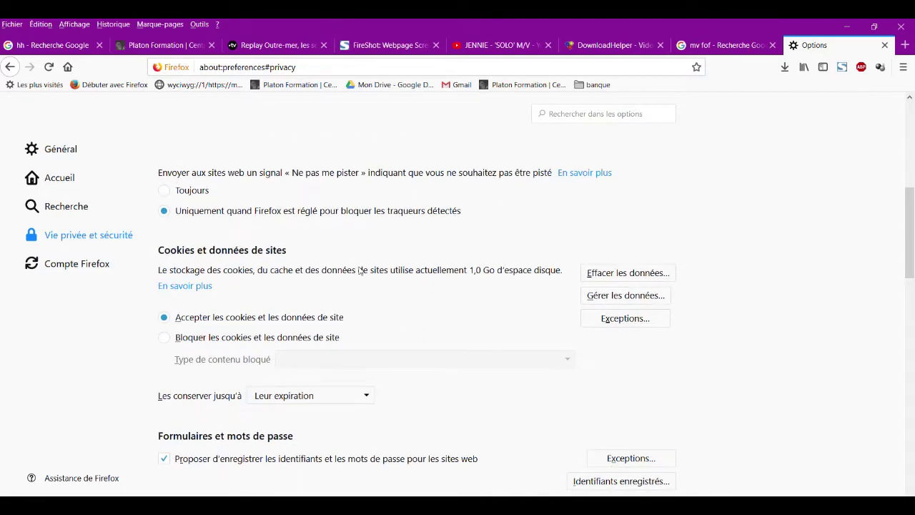
scroll(360, 270, down, 3)
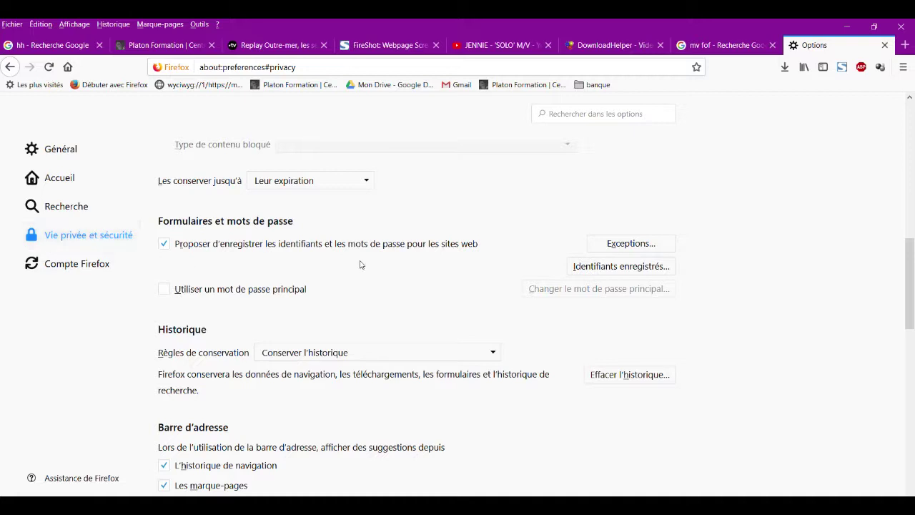
View the list of saved logins and close it, and look over the address bar suggestion and permission settings
click(568, 272)
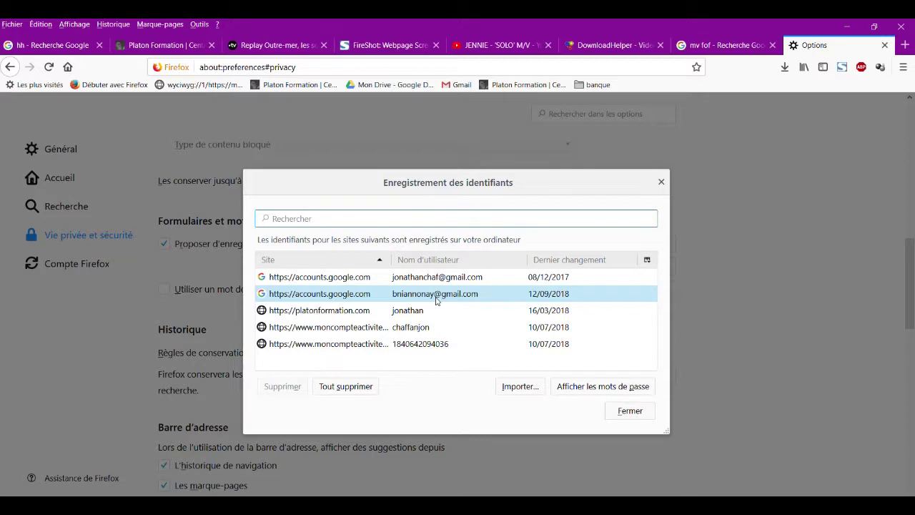
click(661, 179)
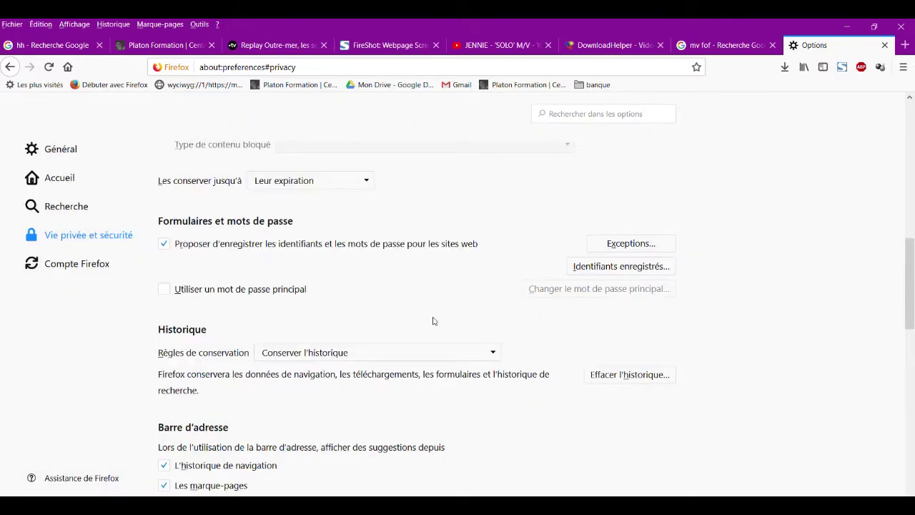
scroll(88, 300, down, 3)
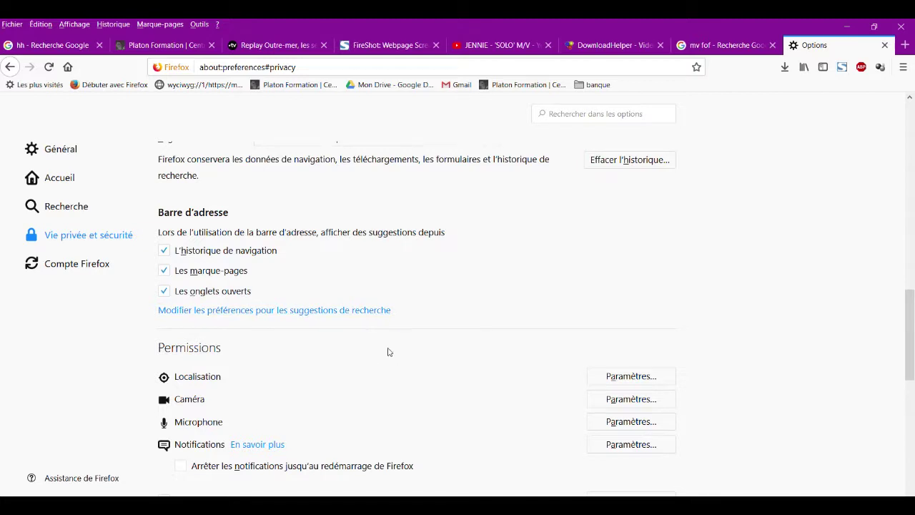
scroll(392, 353, up, 5)
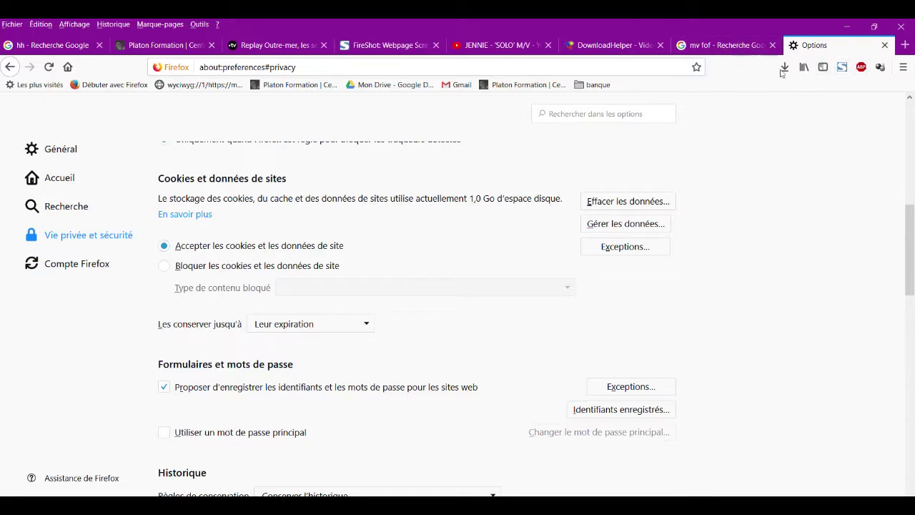
Close the options page and look over the landing page in the Platon Formation tab
click(884, 45)
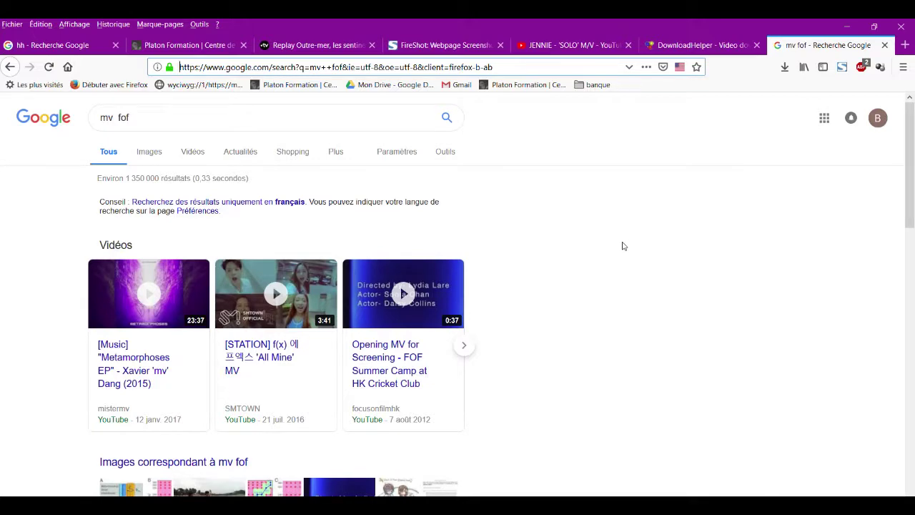
click(180, 48)
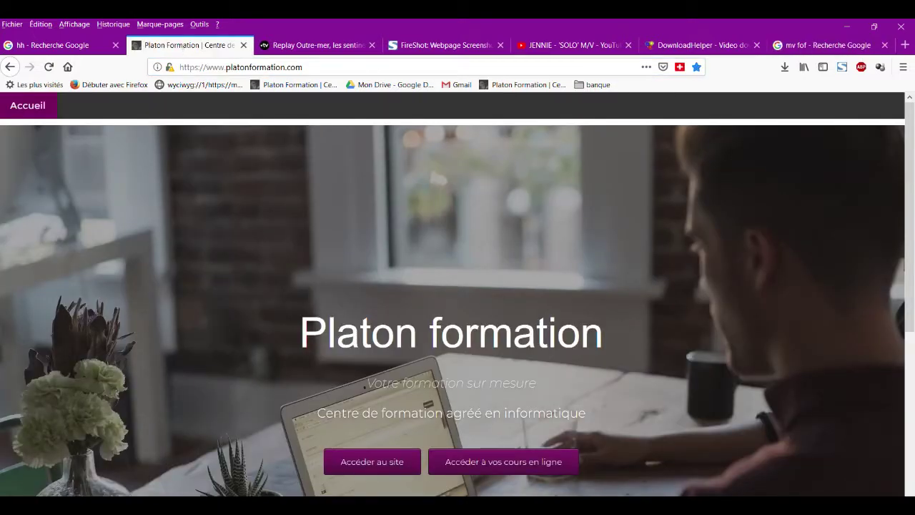
scroll(878, 257, down, 5)
scroll(404, 285, up, 5)
scroll(400, 289, down, 5)
scroll(301, 316, up, 5)
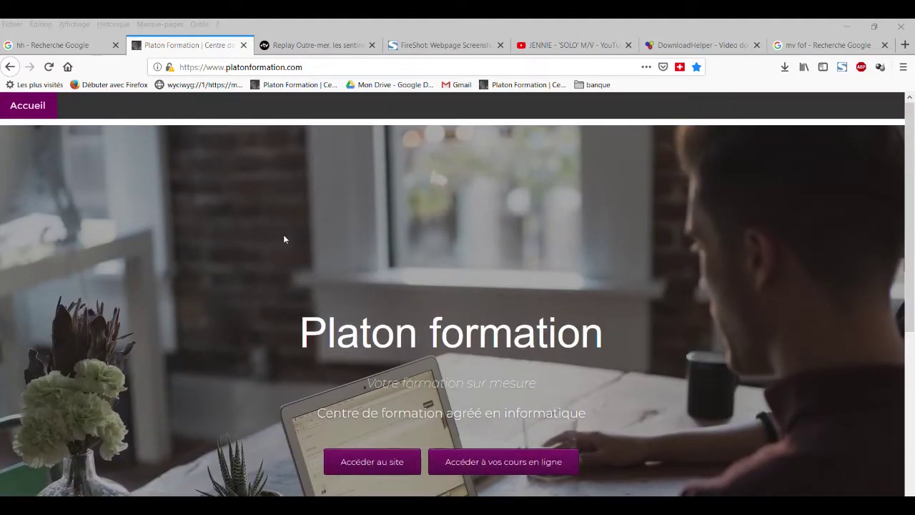
scroll(322, 243, down, 3)
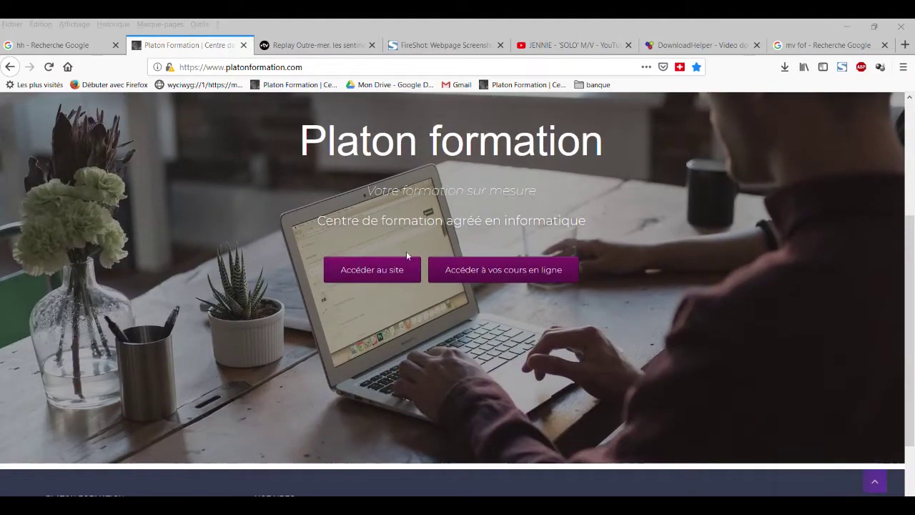
Enter the main Platon Formation site from its landing page and look over the home page
click(369, 273)
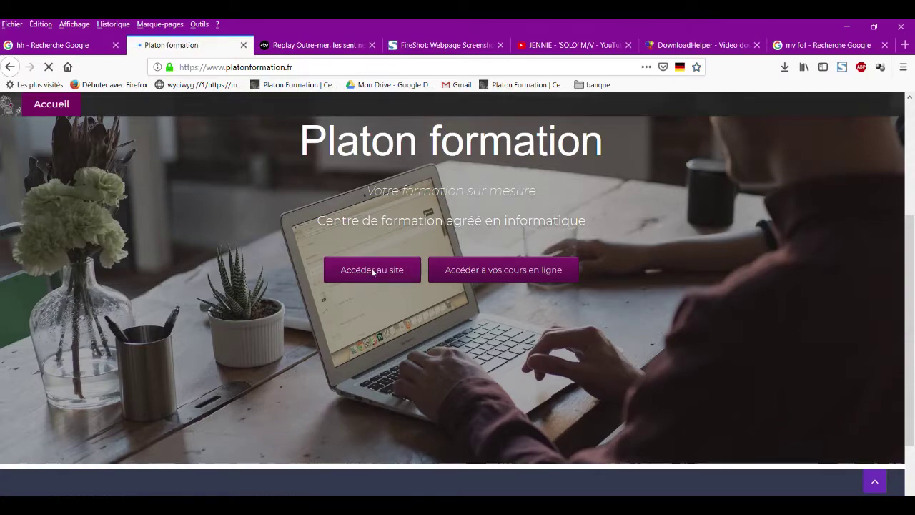
scroll(347, 307, down, 10)
scroll(322, 311, down, 5)
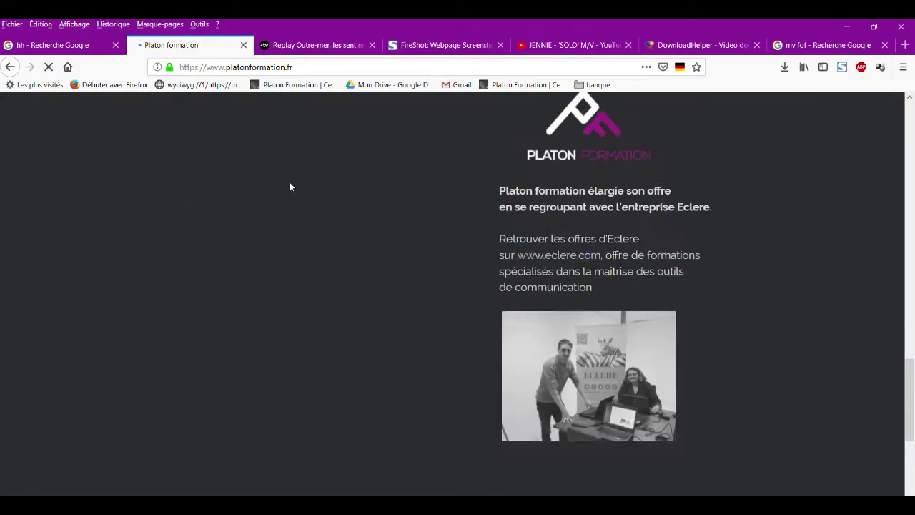
scroll(370, 337, down, 4)
scroll(376, 374, up, 4)
scroll(377, 345, up, 10)
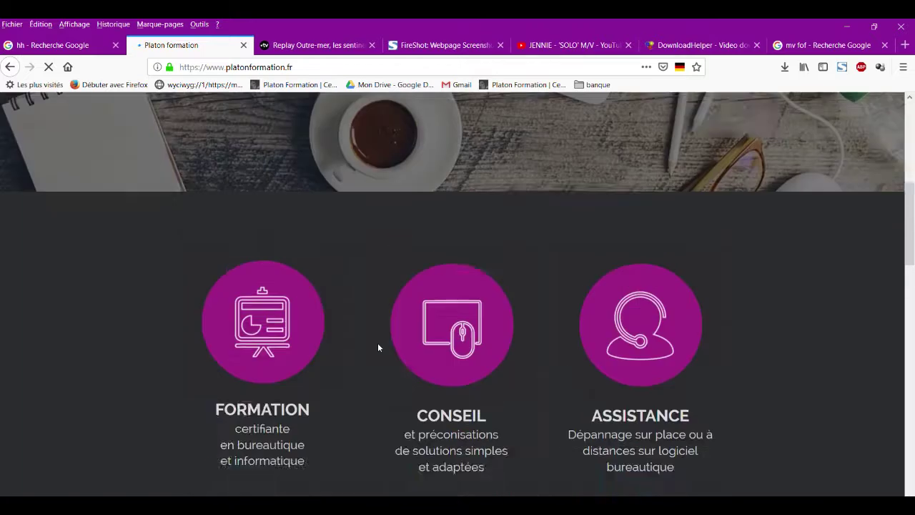
Open the site's Nos formations page and its Formation Salarié subpage, looking over both
click(336, 229)
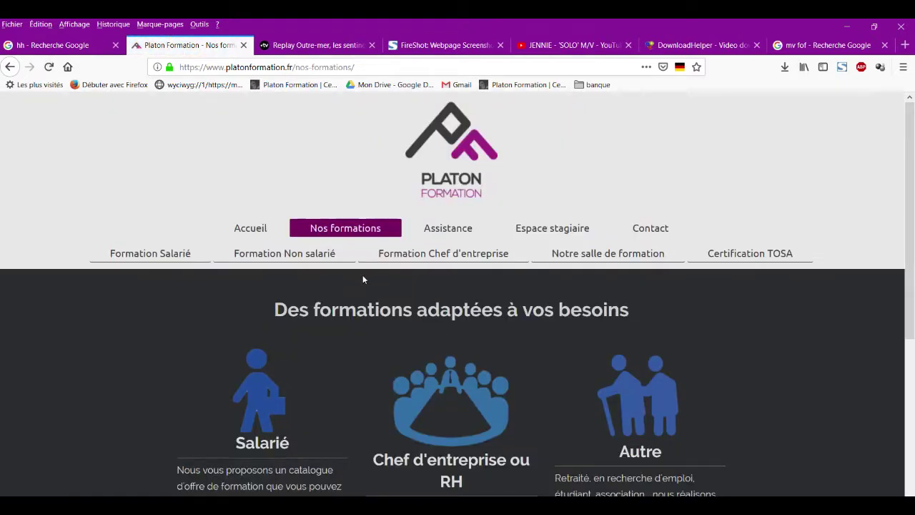
scroll(363, 275, down, 1)
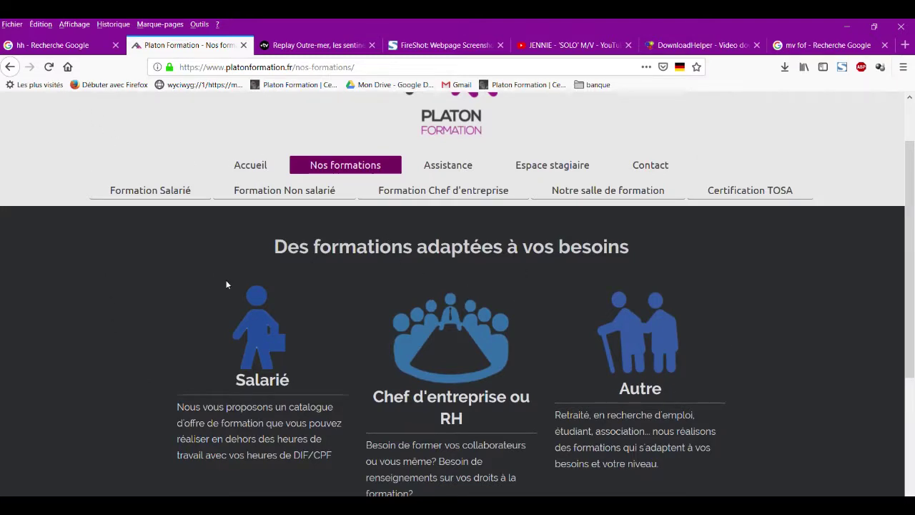
scroll(225, 293, down, 3)
scroll(223, 314, up, 4)
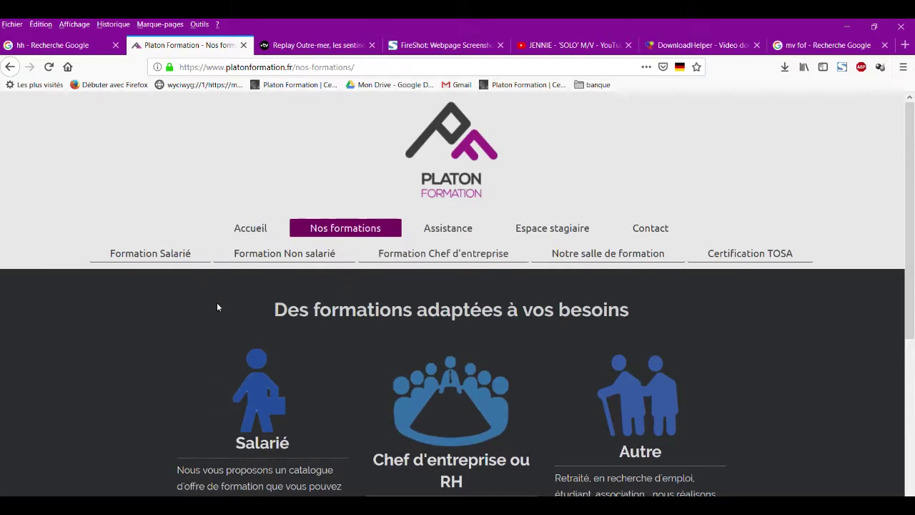
click(143, 257)
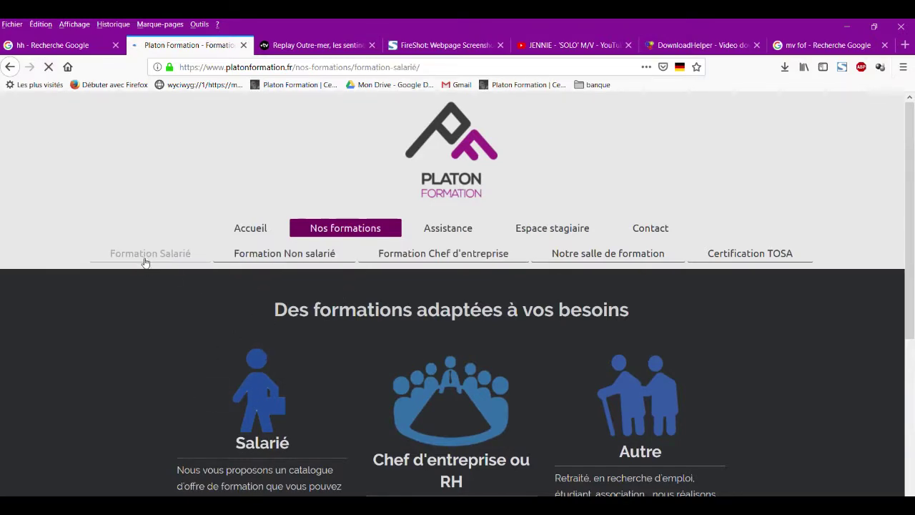
scroll(238, 286, down, 5)
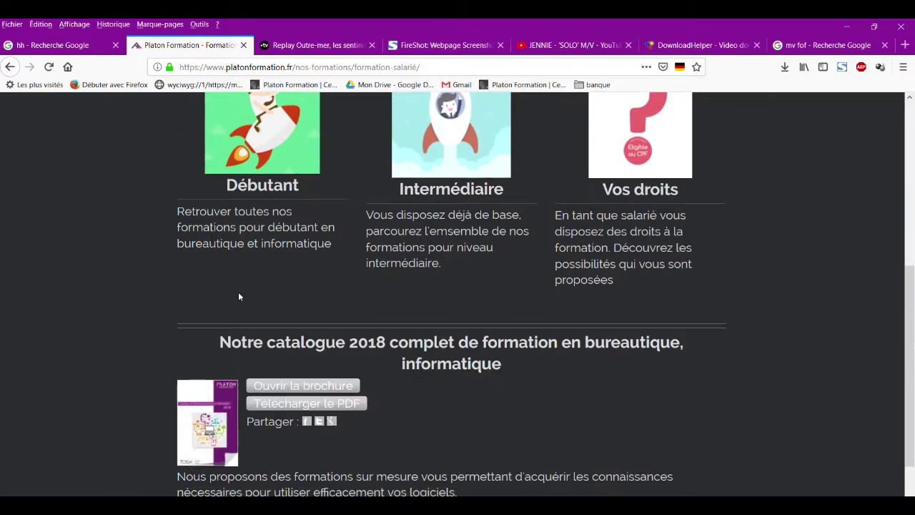
scroll(348, 337, up, 5)
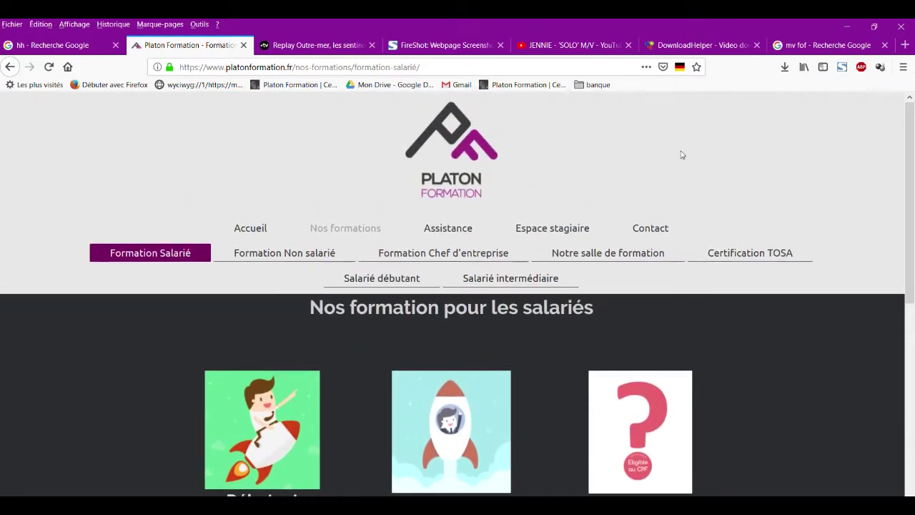
Capture the entire Formation Salarié page with FireShot, look through the capture and close it
click(842, 67)
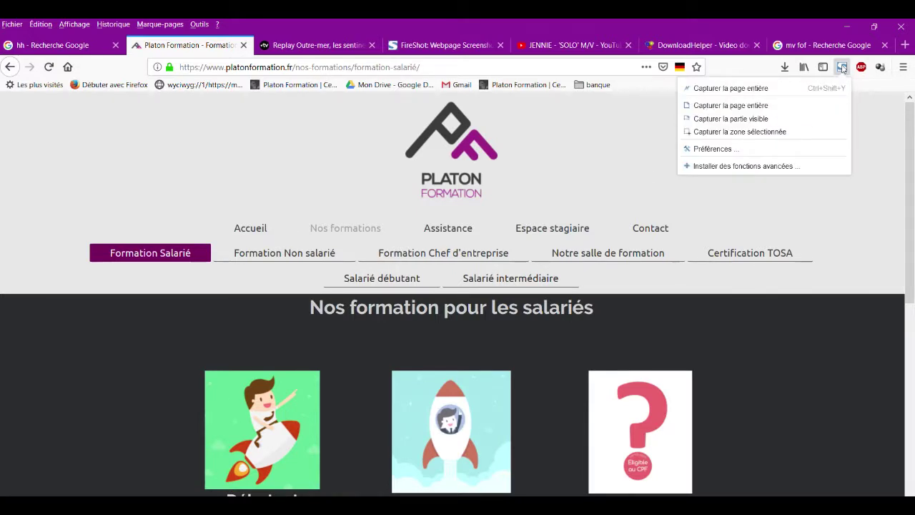
click(737, 88)
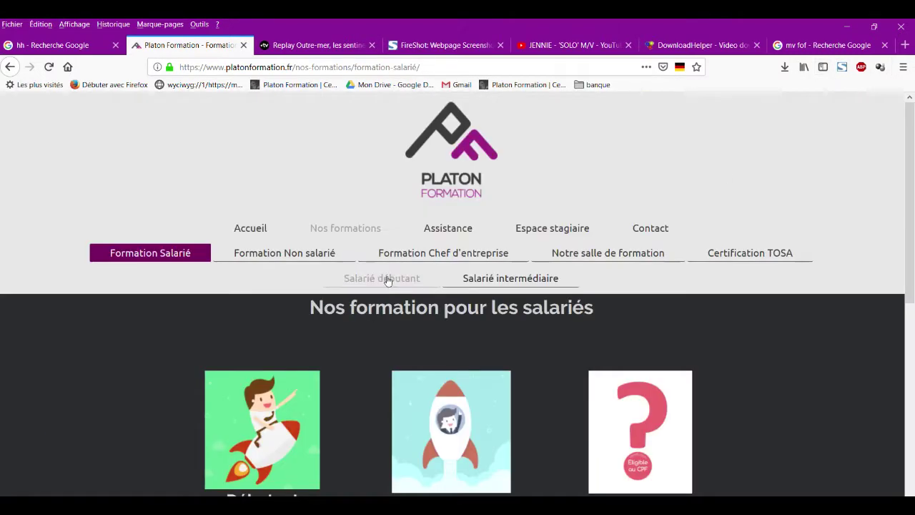
scroll(402, 324, down, 5)
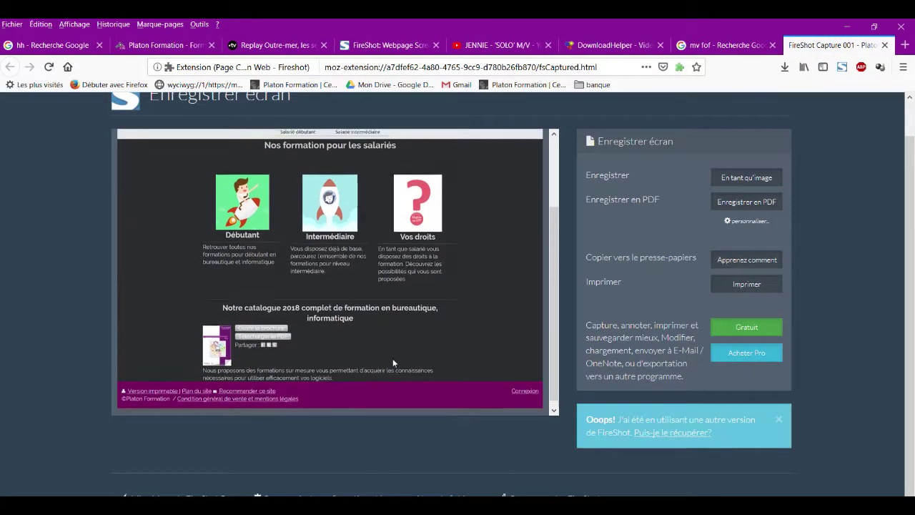
scroll(393, 359, up, 3)
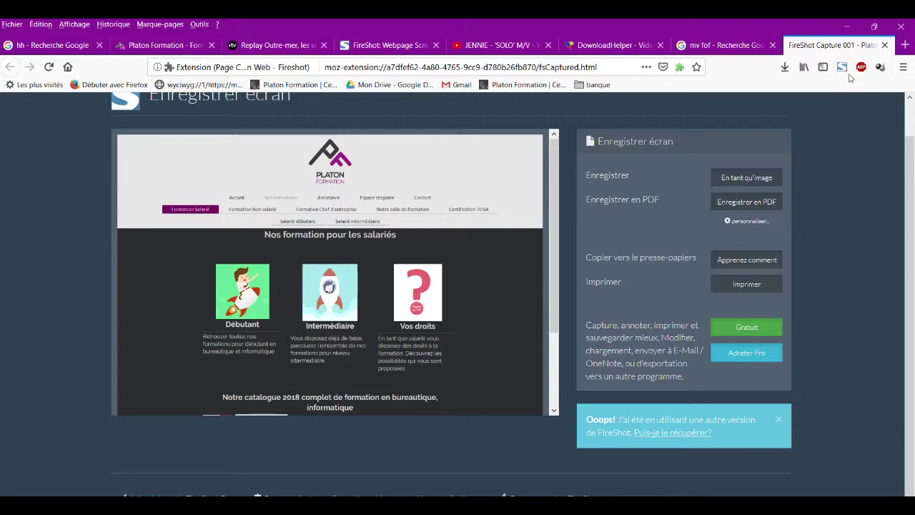
click(885, 45)
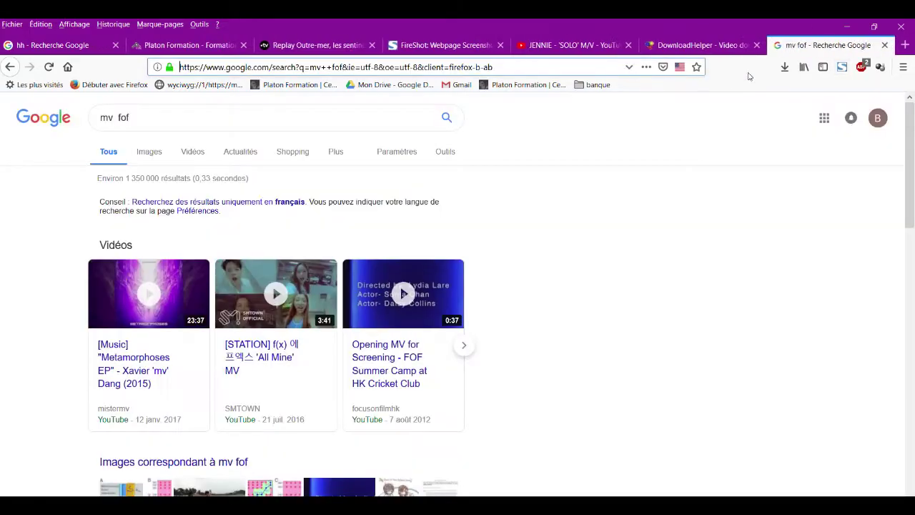
Capture a selected area of the "mv fof" Google results with FireShot, extending the selection down the page
scroll(533, 336, down, 15)
scroll(533, 362, up, 15)
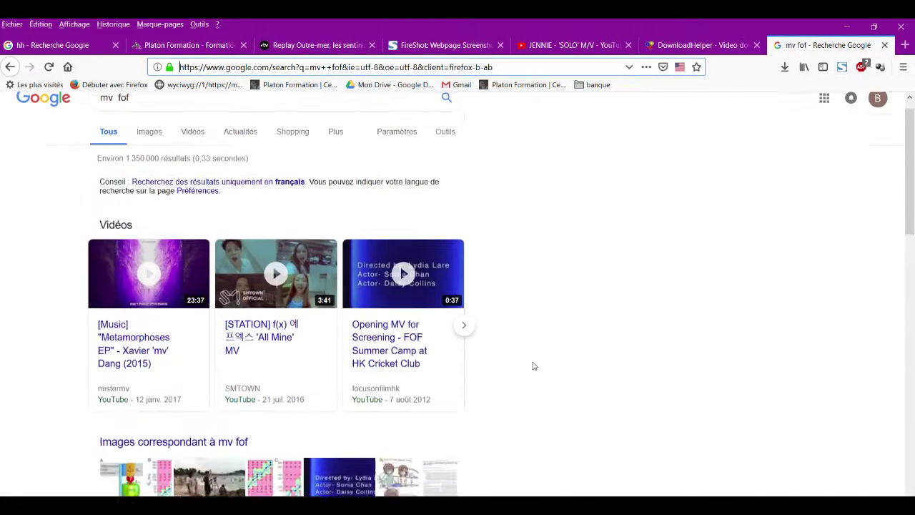
click(842, 66)
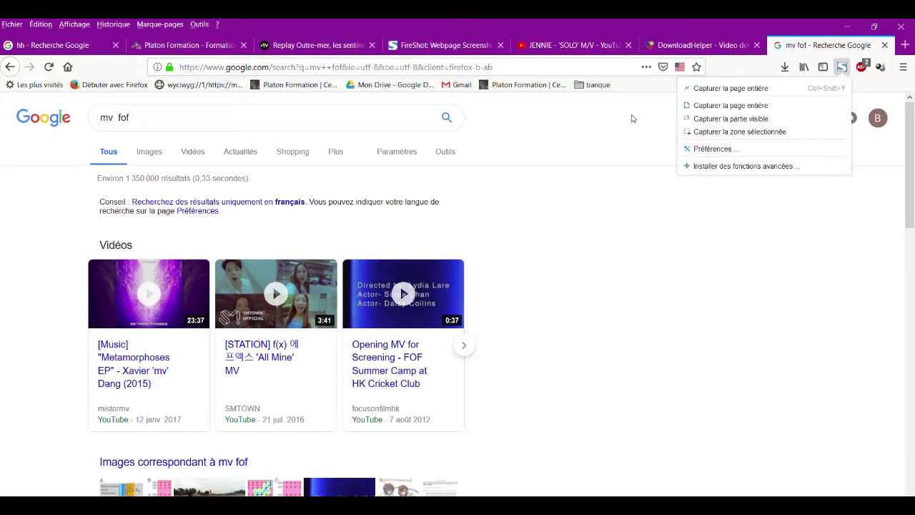
click(704, 133)
drag(55, 164, 513, 255)
scroll(541, 388, down, 10)
scroll(523, 386, down, 5)
scroll(526, 265, up, 1)
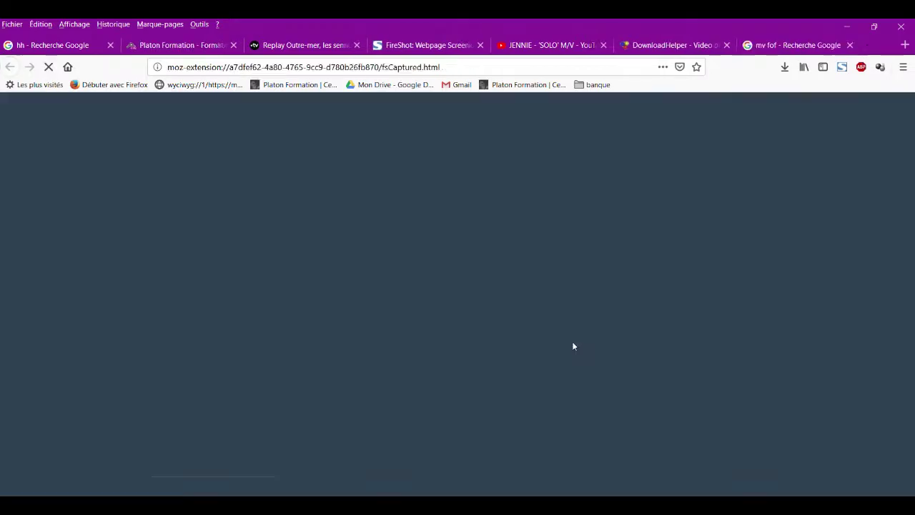
Look through the captured area of the search results and close the capture page
scroll(408, 313, down, 4)
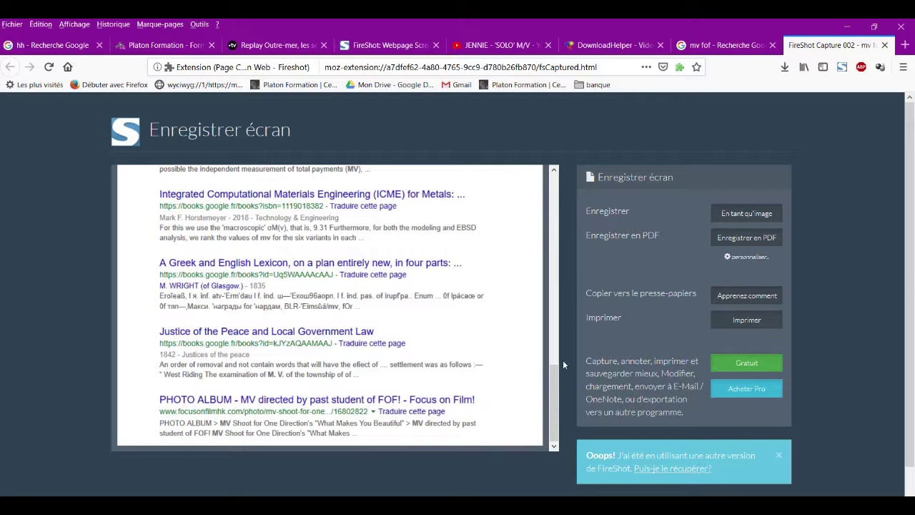
scroll(399, 349, up, 8)
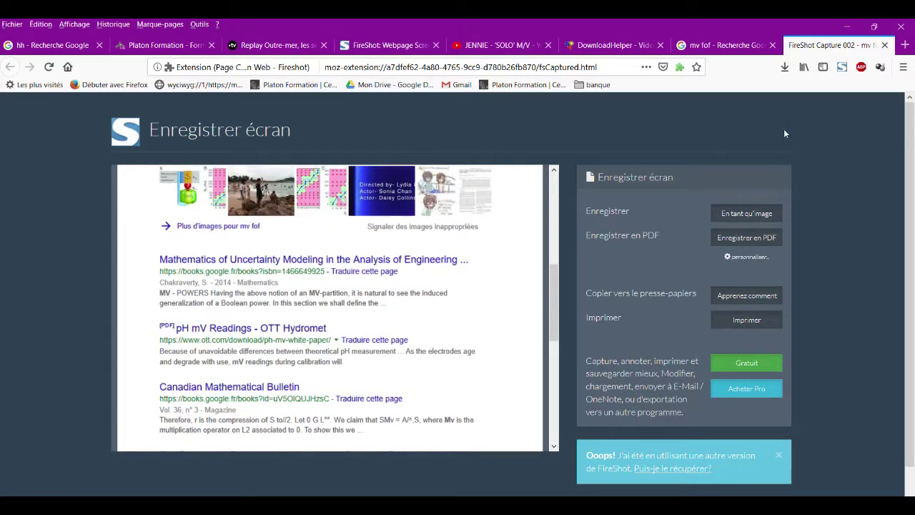
click(884, 45)
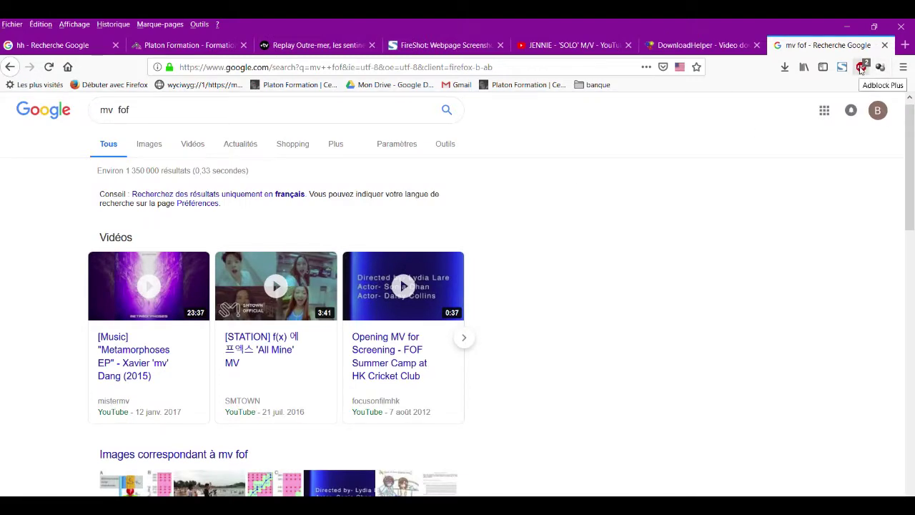
Switch to the YouTube music video and check Video DownloadHelper for downloadable media
scroll(746, 202, up, 1)
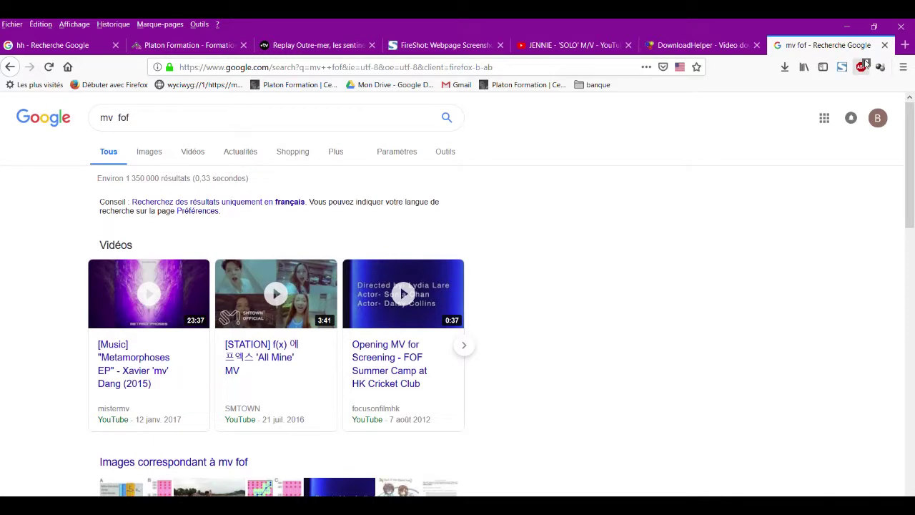
click(566, 45)
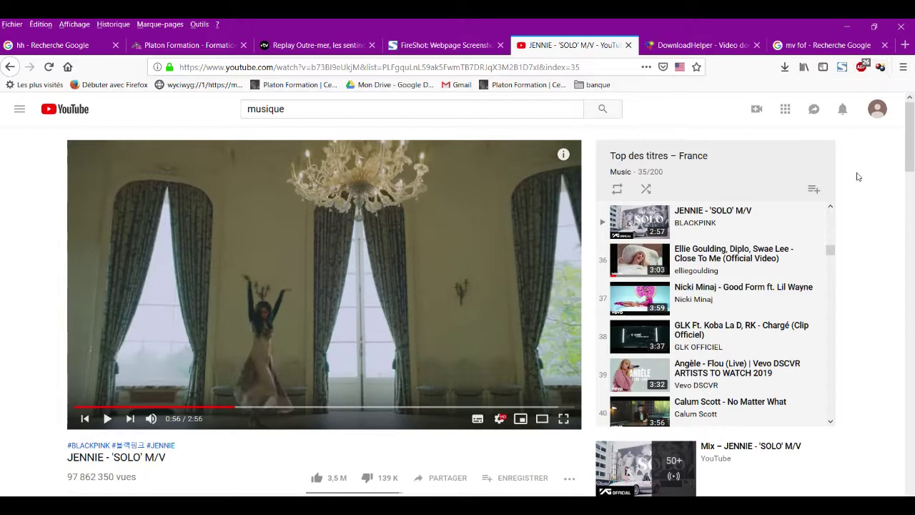
click(880, 69)
click(880, 67)
Switch to the france.tv replay and view the formats Video DownloadHelper offers for it
click(314, 45)
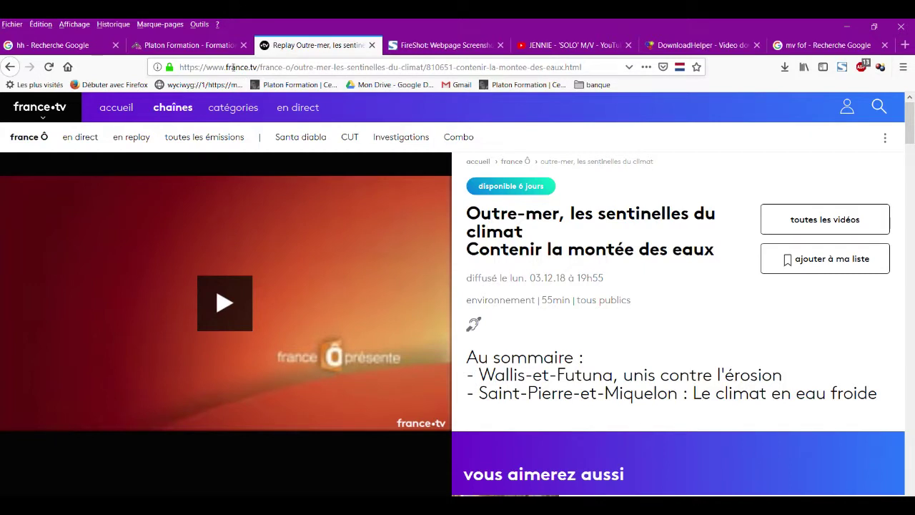
click(880, 66)
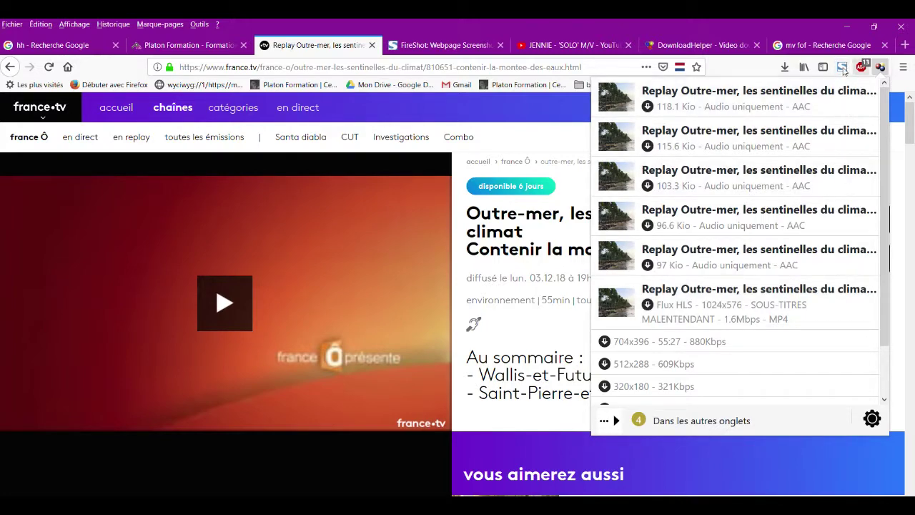
click(738, 75)
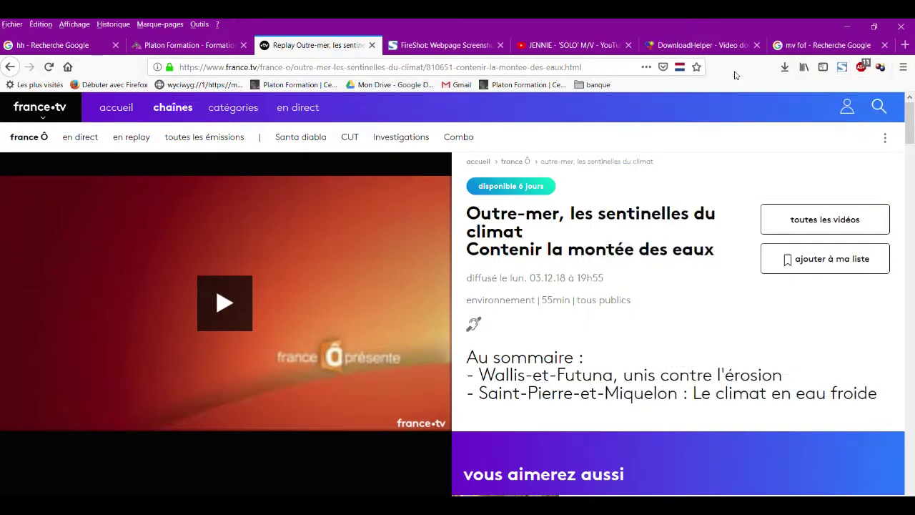
Open the add-ons manager to examine the installed extensions, and glance at the FireShot update page
click(905, 69)
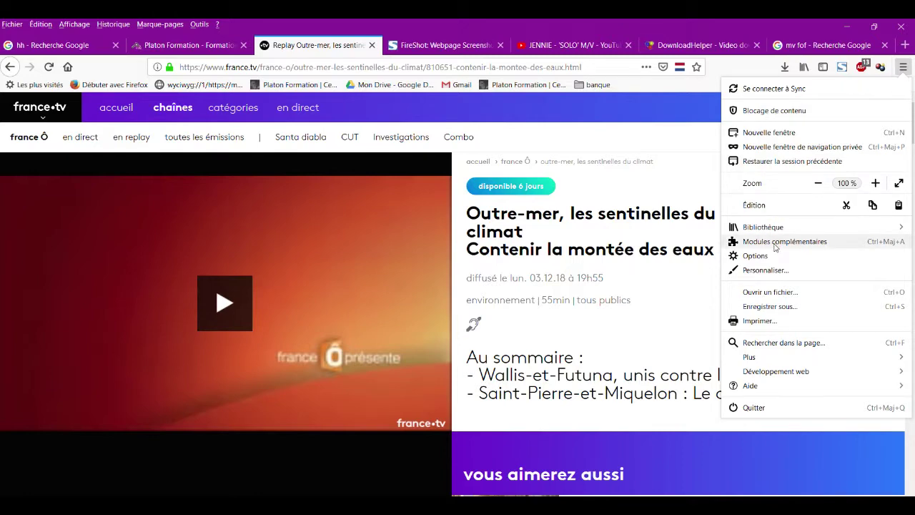
click(199, 26)
click(199, 24)
click(199, 24)
click(228, 48)
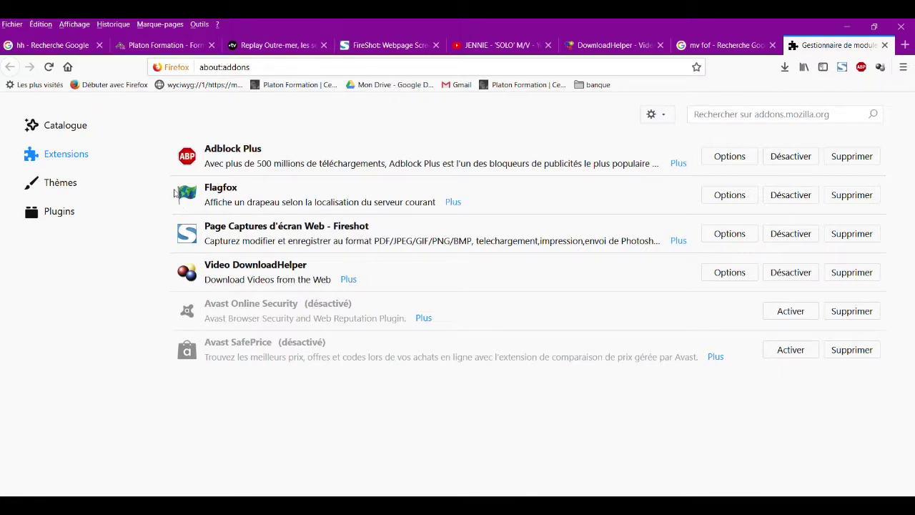
click(383, 45)
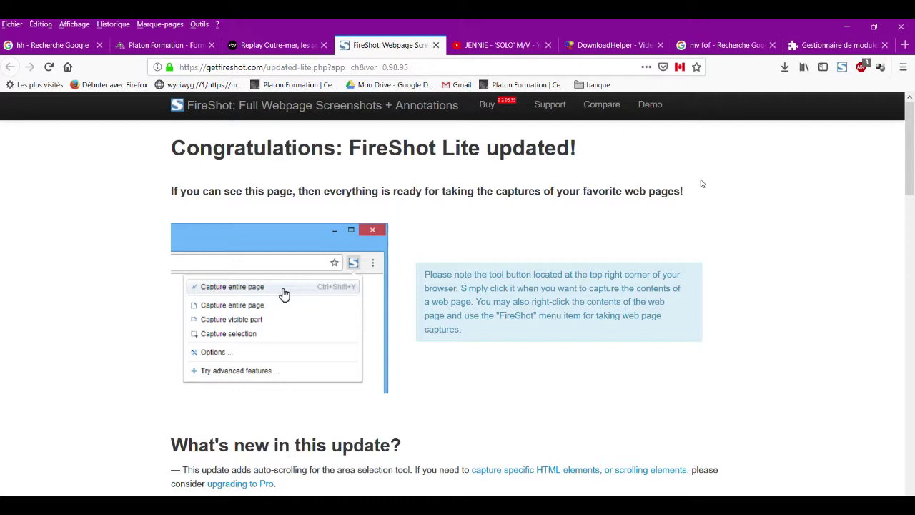
click(820, 48)
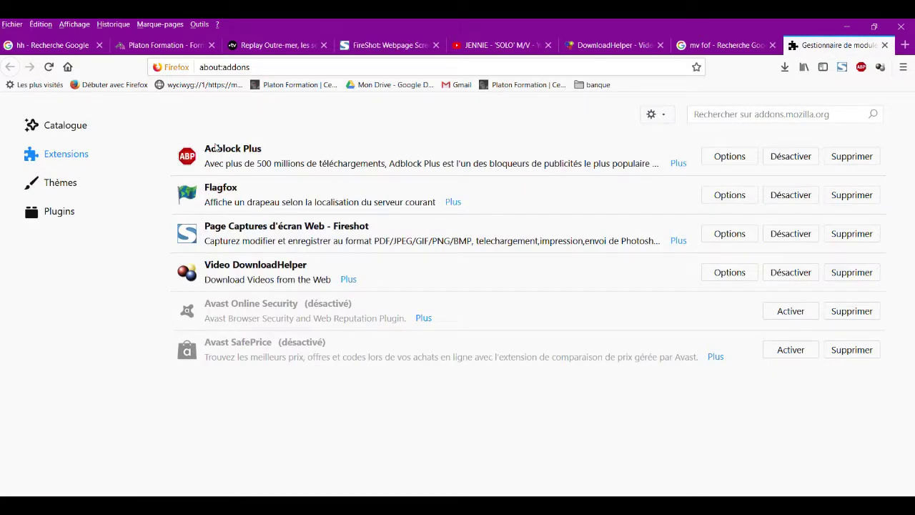
Search the Mozilla add-ons site for "abblock" from the add-ons manager
click(697, 115)
text(abbloc)
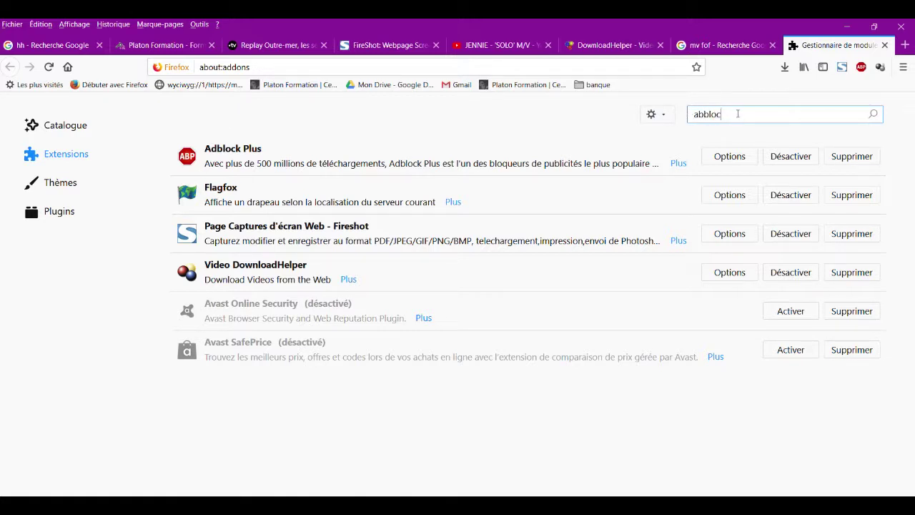
key(Return)
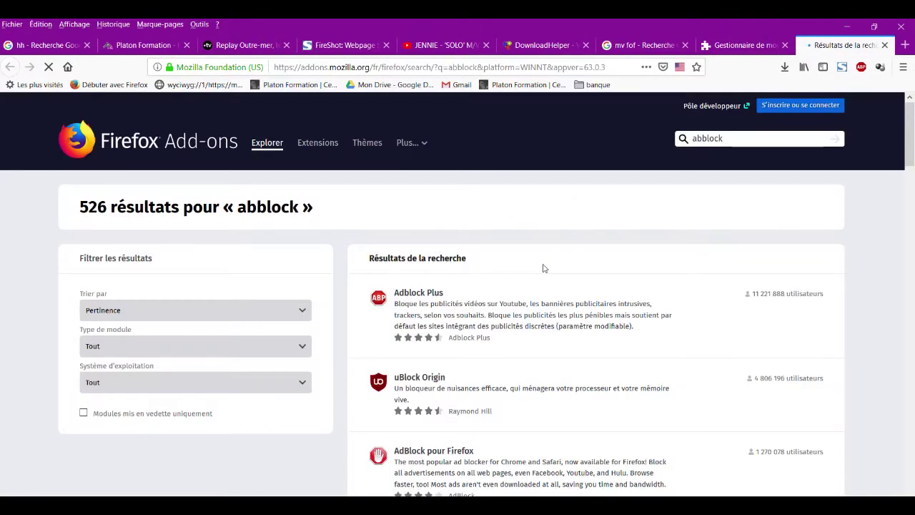
Open the AdBlock pour Firefox page from the results and view the permissions it requests, cancelling the installation
scroll(541, 307, down, 2)
scroll(500, 314, down, 2)
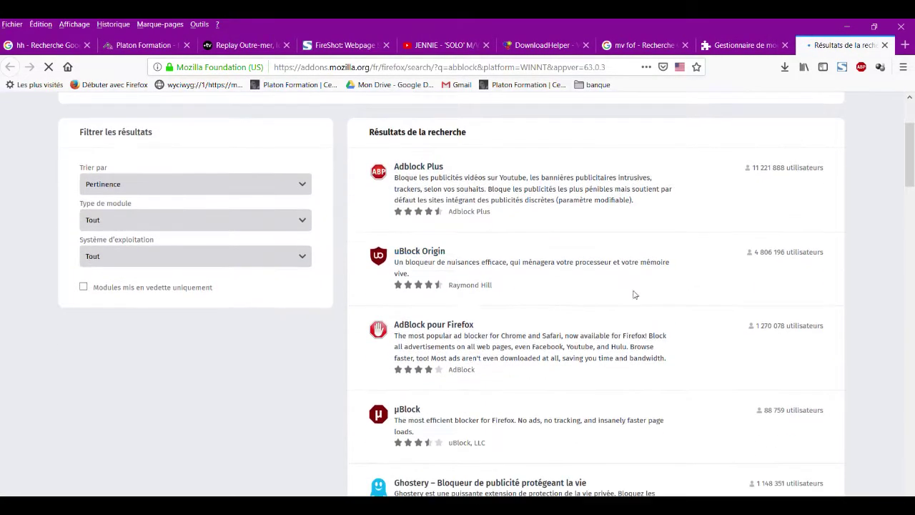
click(429, 325)
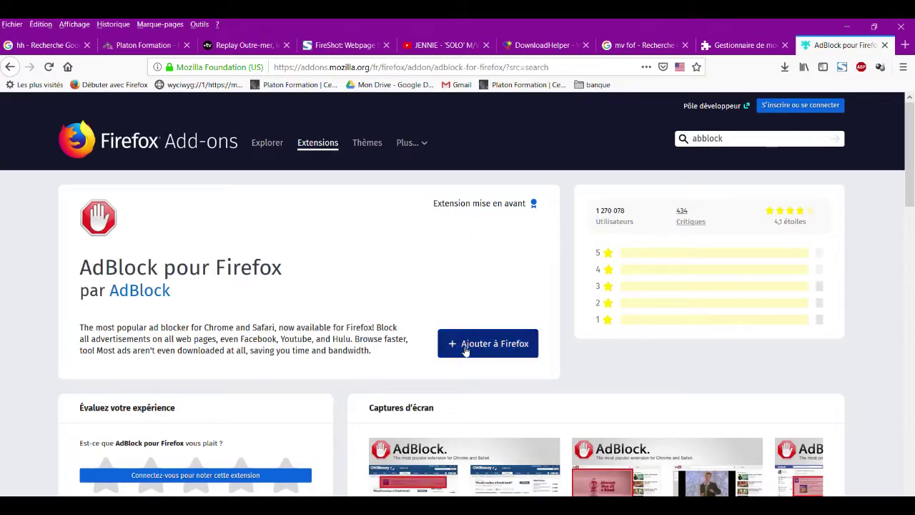
click(465, 347)
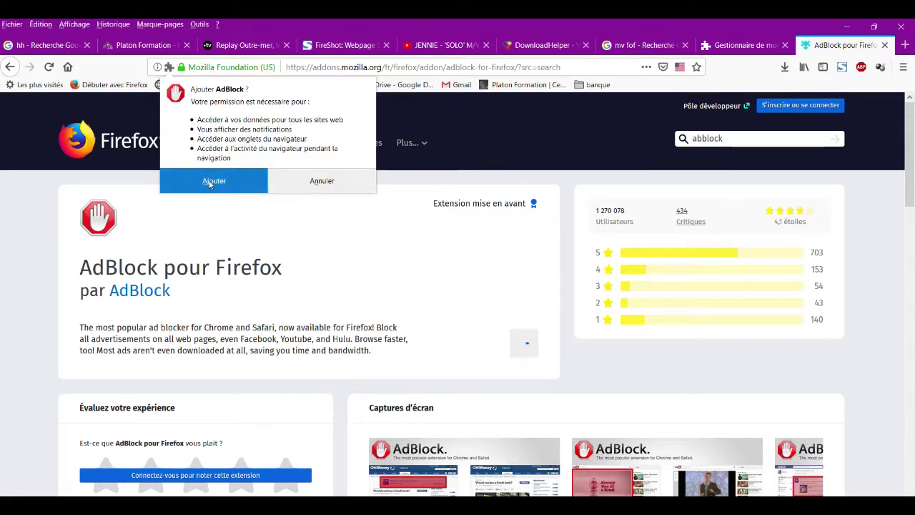
click(321, 183)
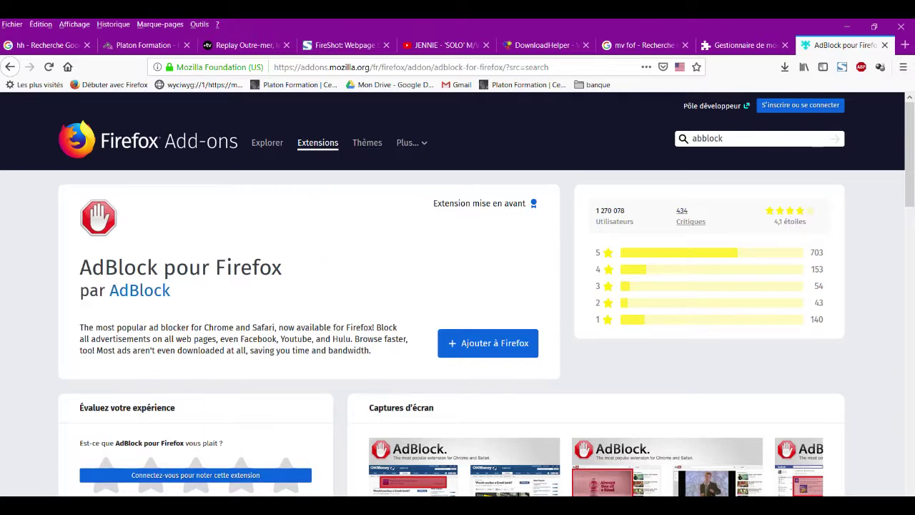
Switch to Chrome and search Google for "adblock pour chrome" in a new tab
click(161, 506)
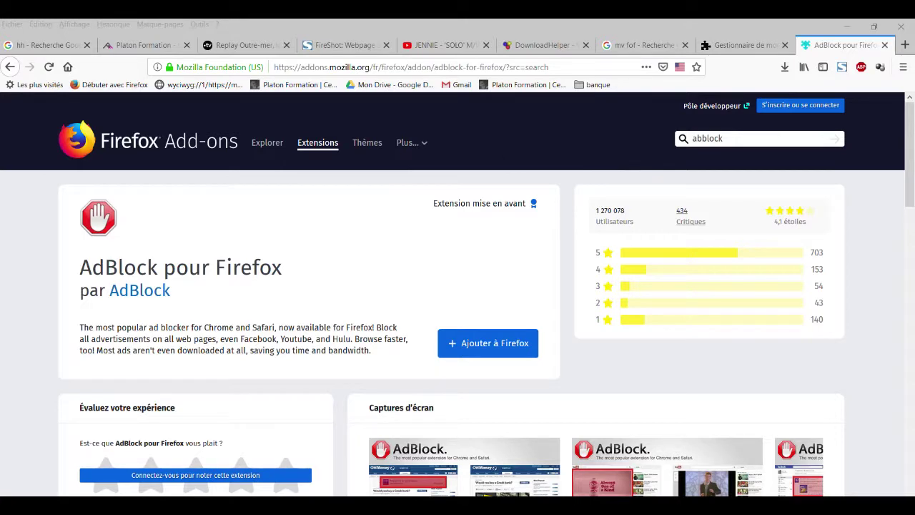
drag(914, 85, 566, 60)
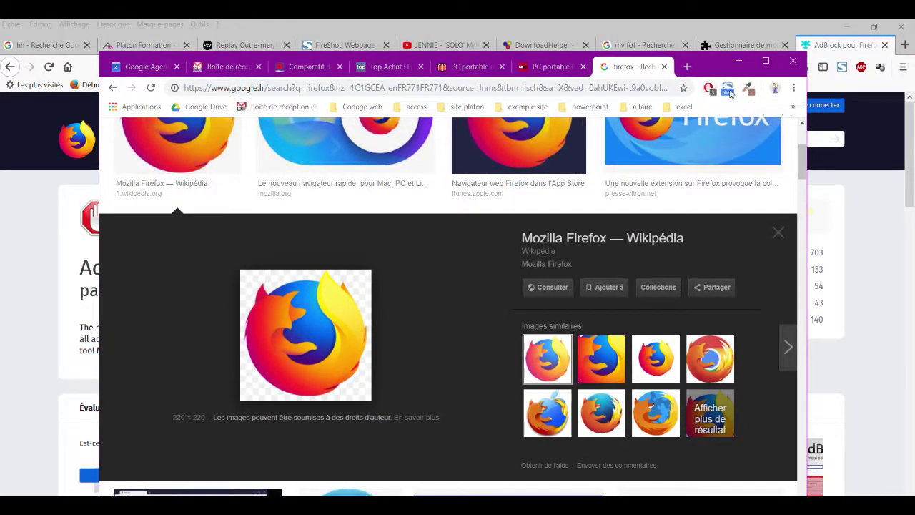
drag(704, 63, 698, 93)
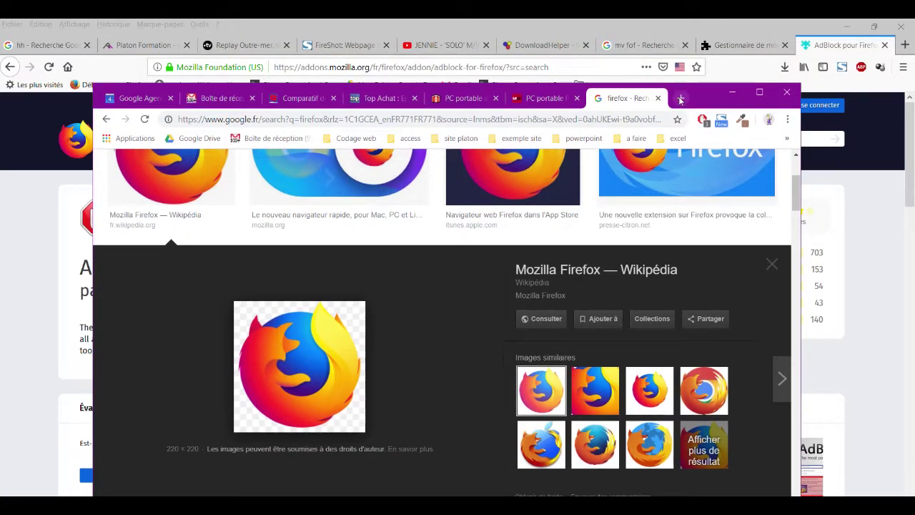
click(682, 100)
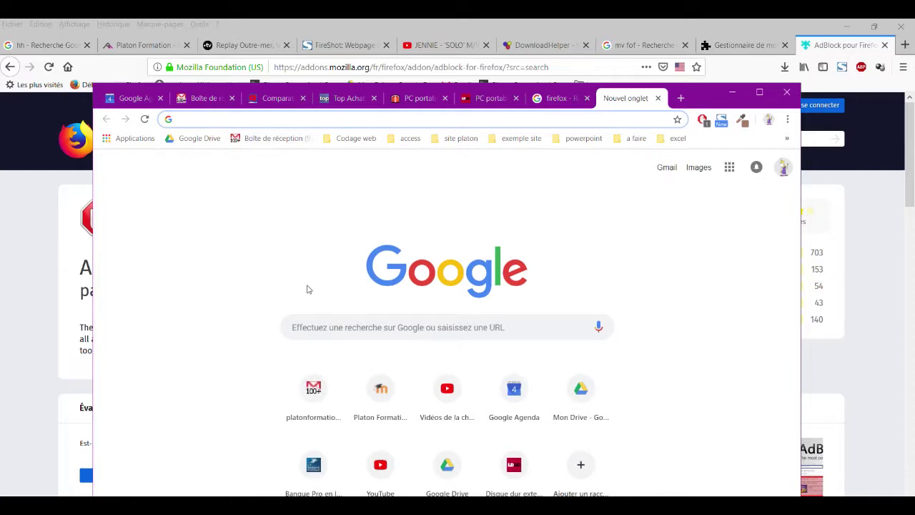
click(312, 325)
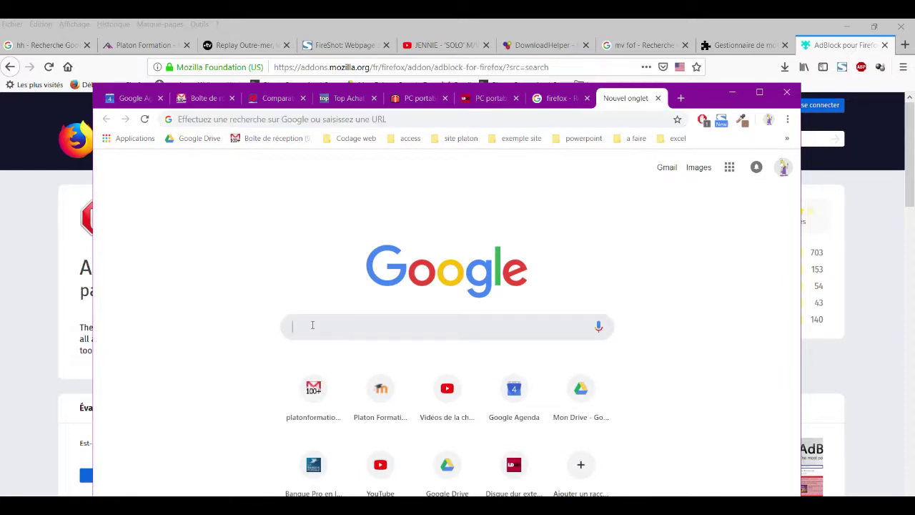
text(adblock pour )
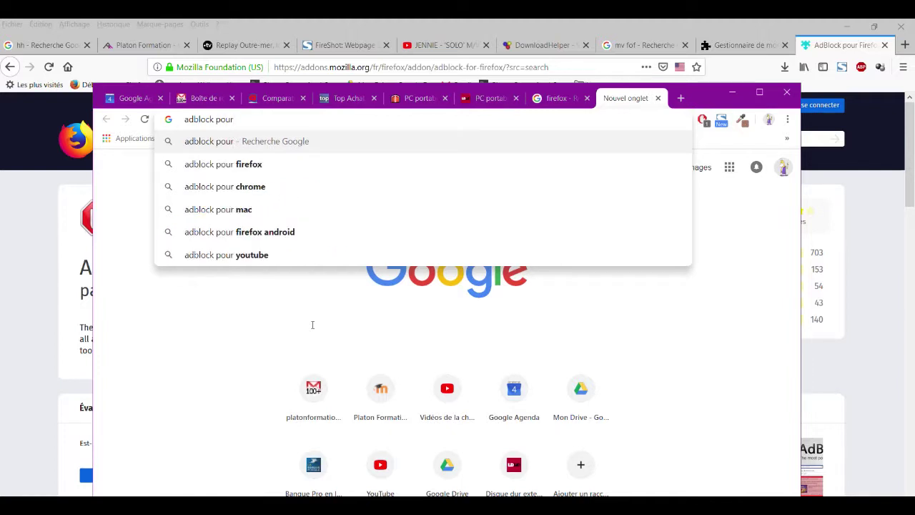
text(chrome)
key(Return)
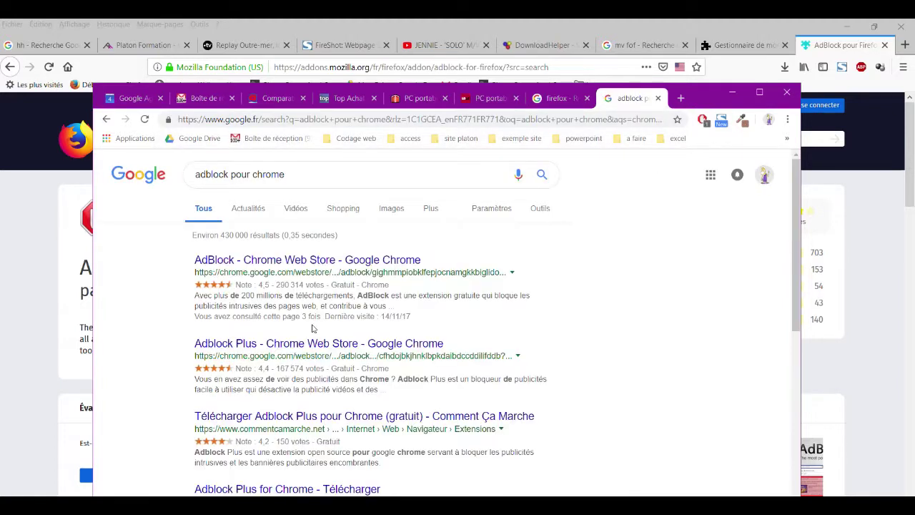
Open the AdBlock page on the Chrome Web Store from the search results and look it over
click(254, 262)
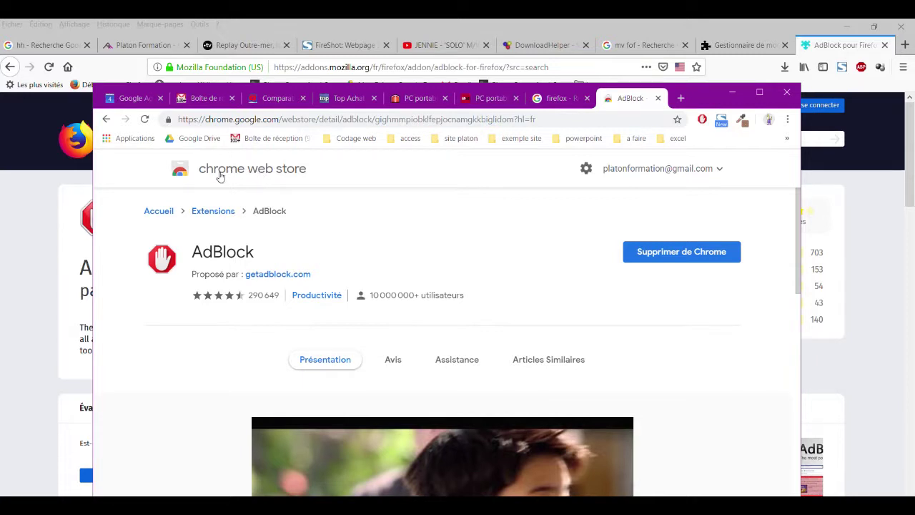
scroll(386, 300, down, 1)
scroll(576, 255, up, 1)
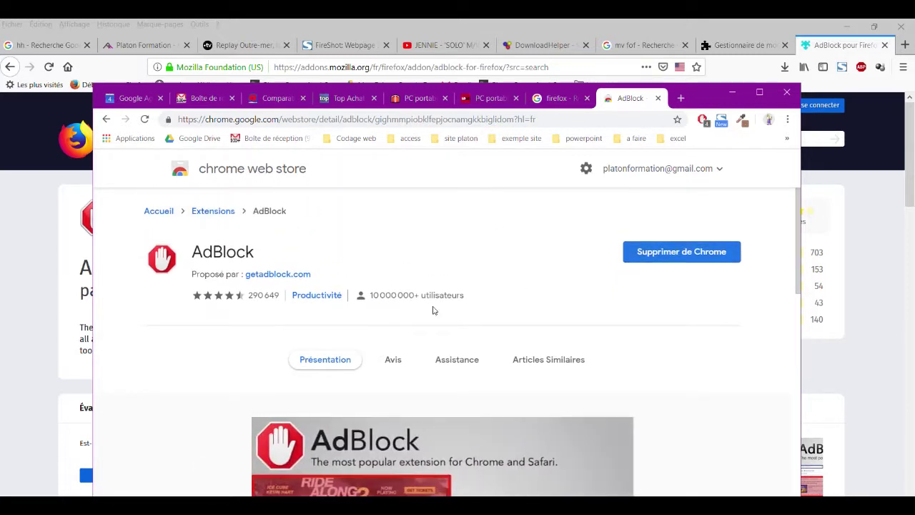
Browse the Extensions category of the Chrome Web Store, examining its filters and suggested extensions
click(206, 212)
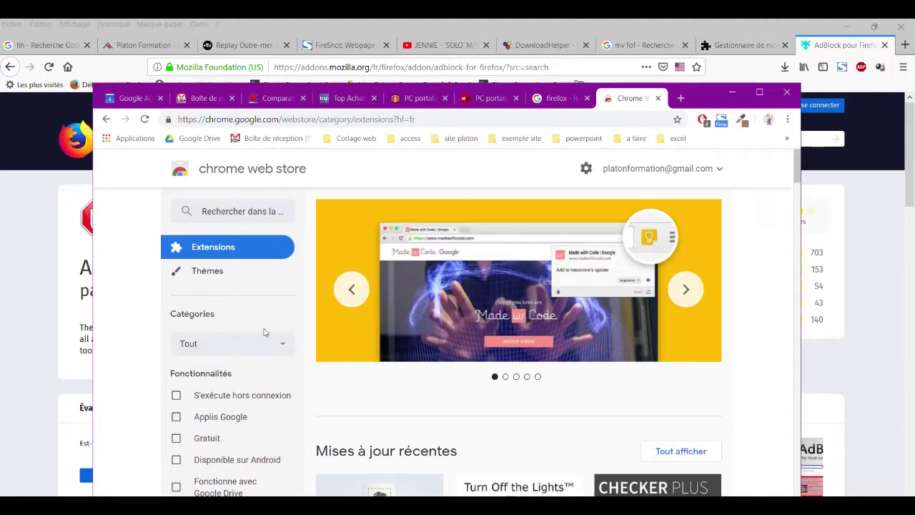
scroll(264, 332, down, 2)
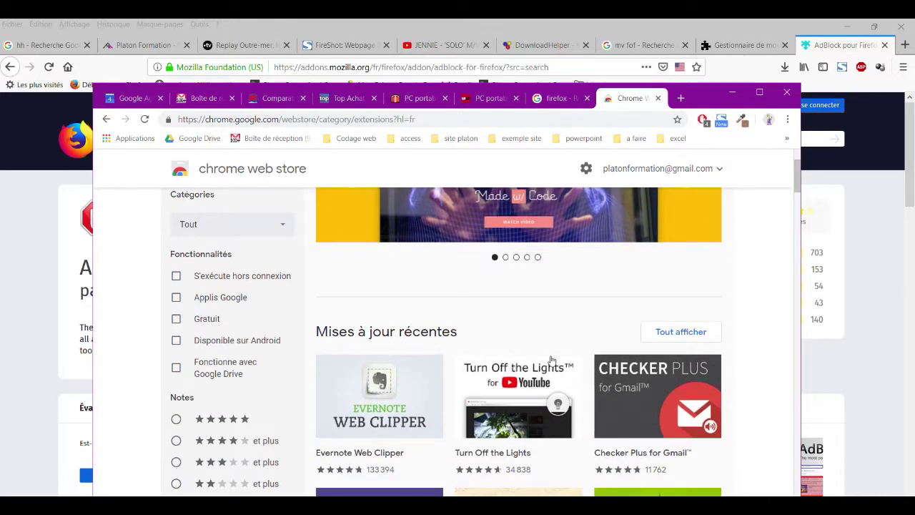
scroll(243, 329, down, 3)
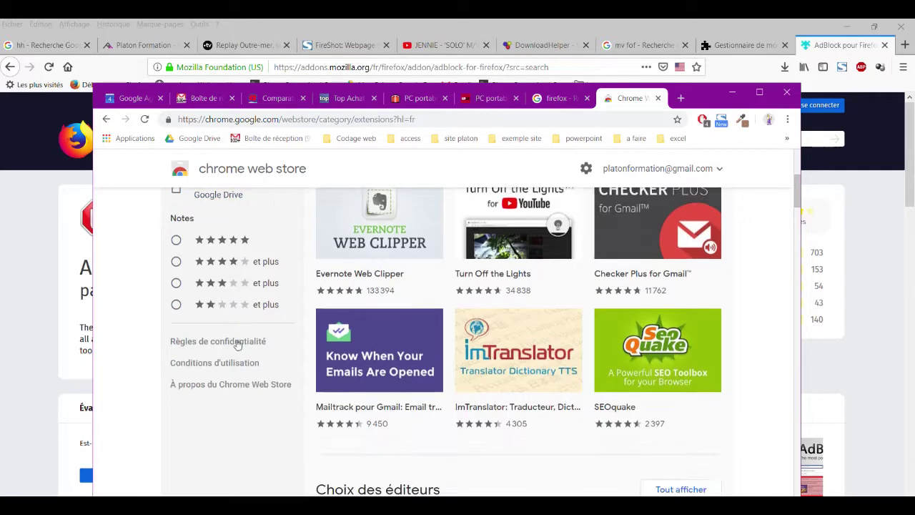
scroll(238, 260, up, 4)
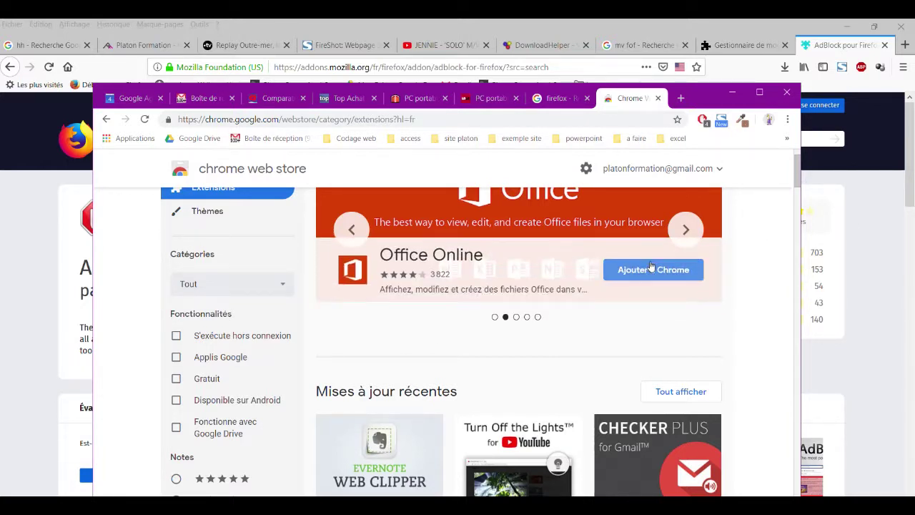
scroll(753, 319, up, 1)
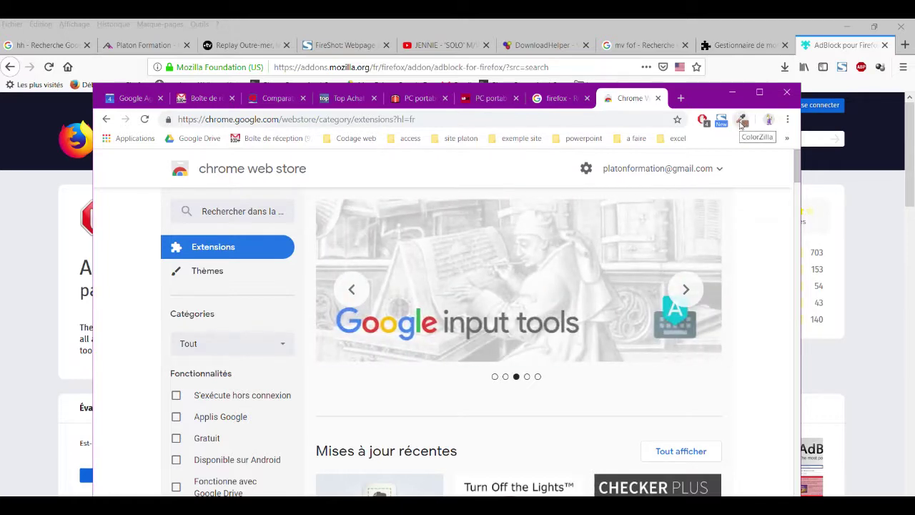
View ColorZilla's Color Picker dialog and cancel it without choosing a color
click(742, 122)
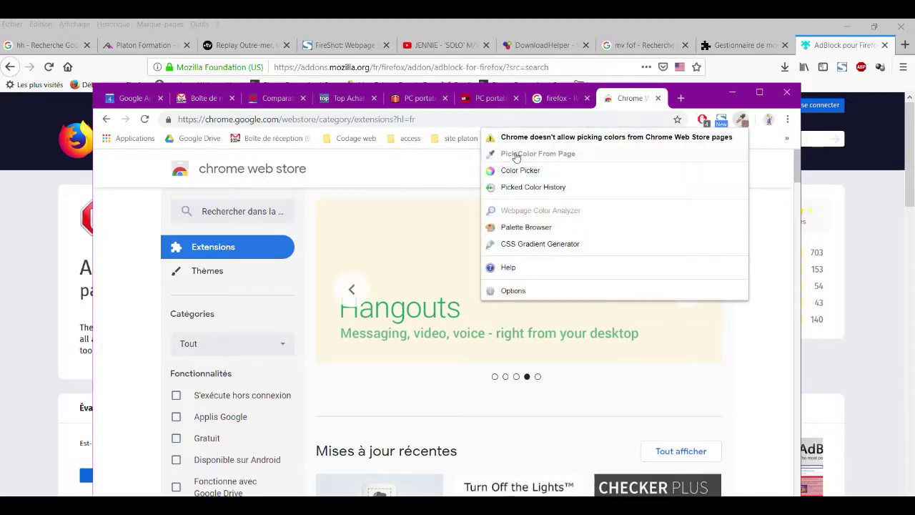
click(530, 170)
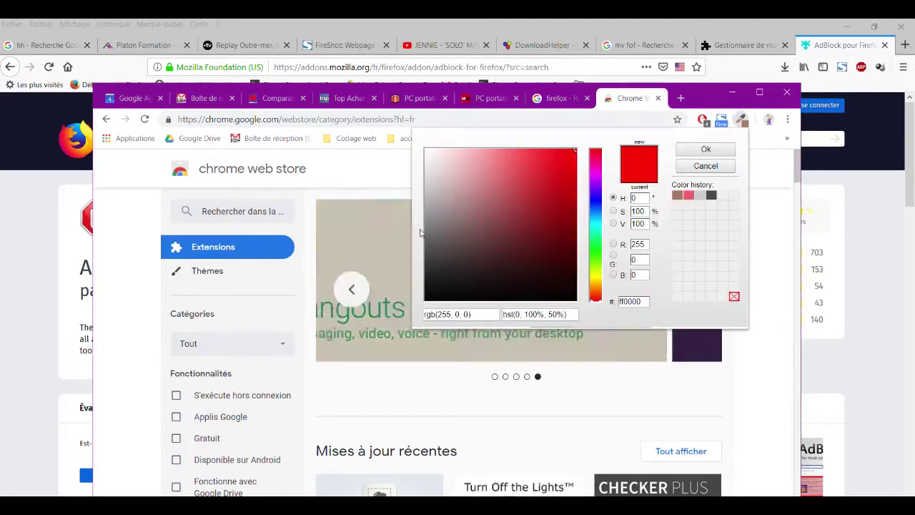
click(706, 166)
click(766, 224)
Sample the yellow of the large Firefox logo in the image search results with ColorZilla, and close the Chrome window
click(551, 101)
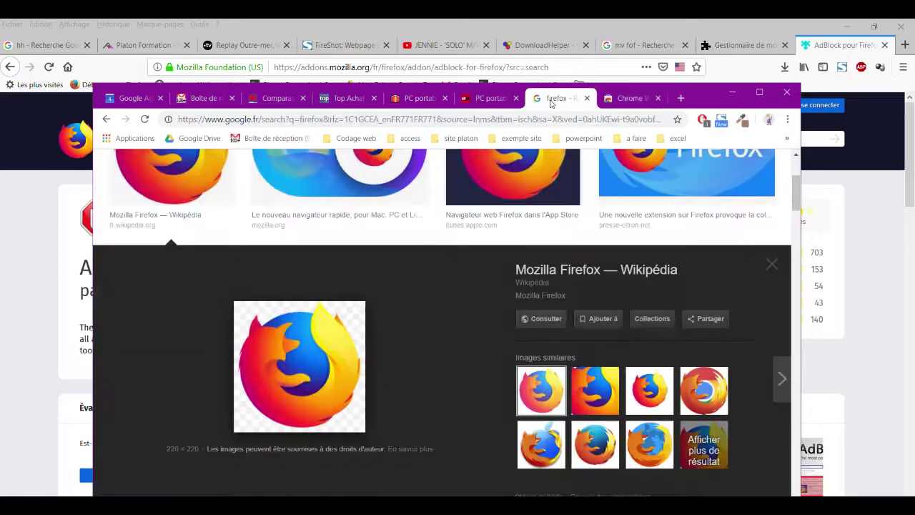
click(744, 120)
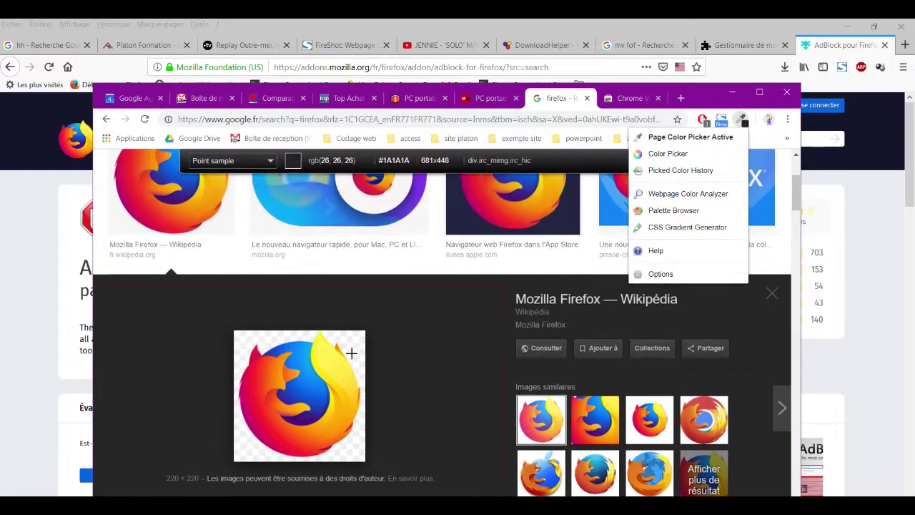
click(339, 352)
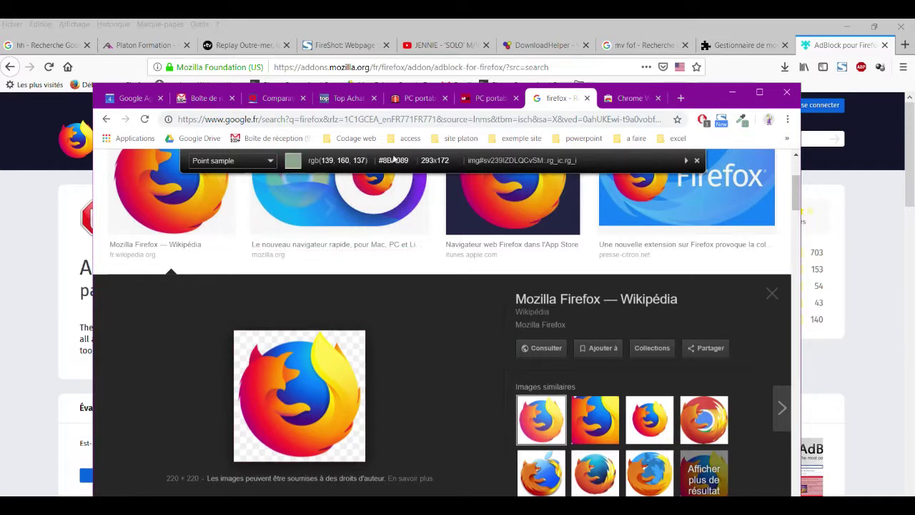
click(323, 361)
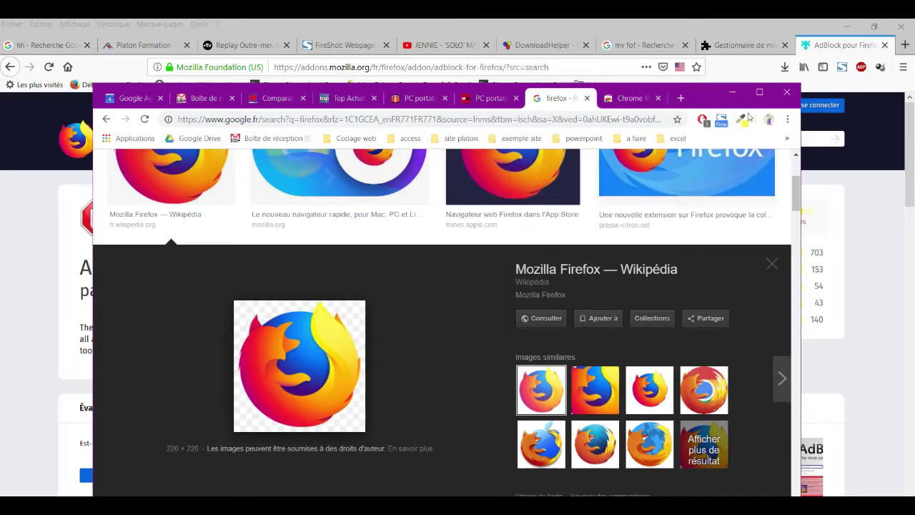
click(787, 92)
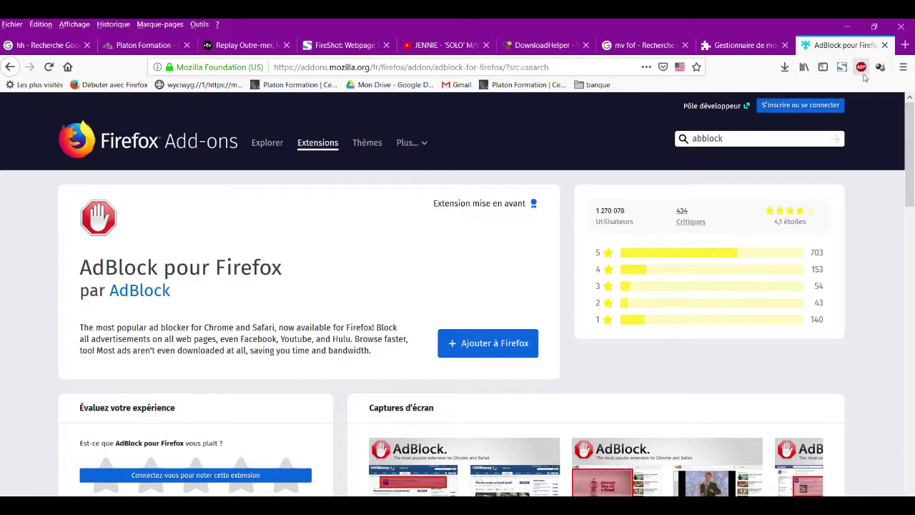
View the FireShot and Video DownloadHelper menus on the AdBlock page in Firefox, and return to the france.tv replay
click(842, 68)
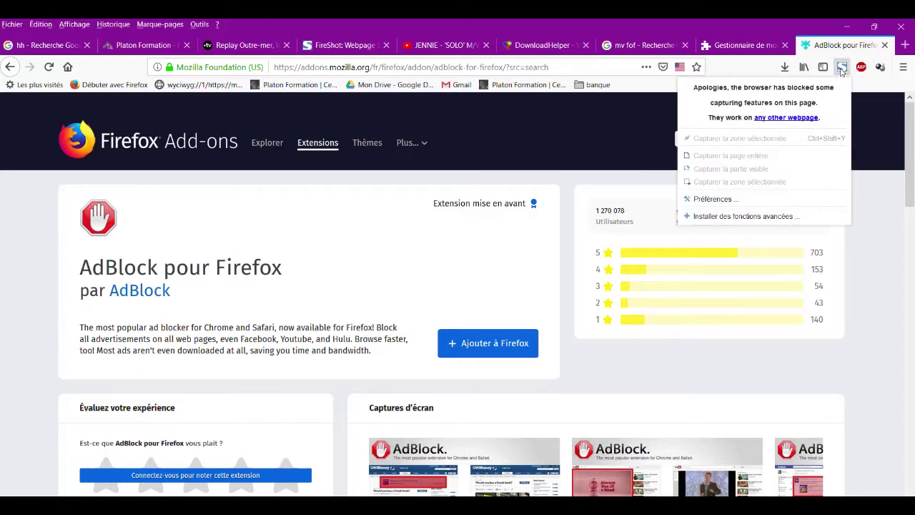
click(880, 67)
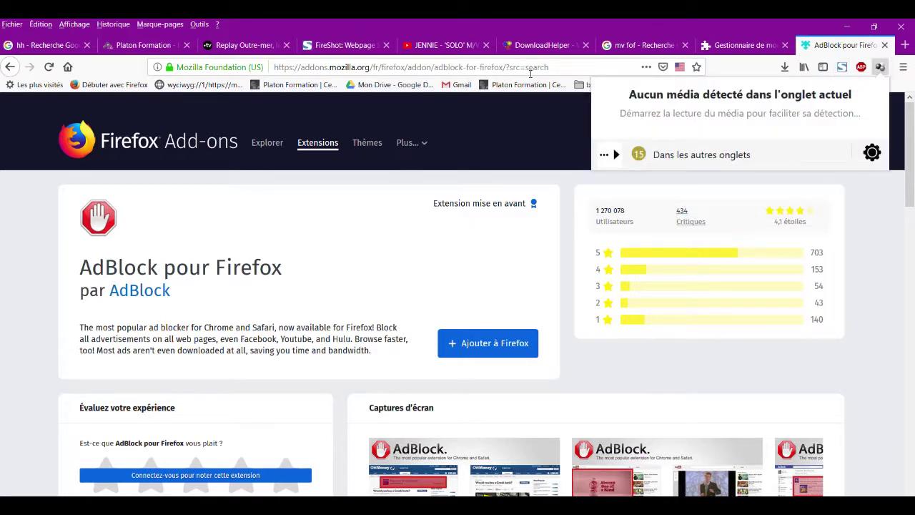
click(243, 45)
mouse_move(408, 271)
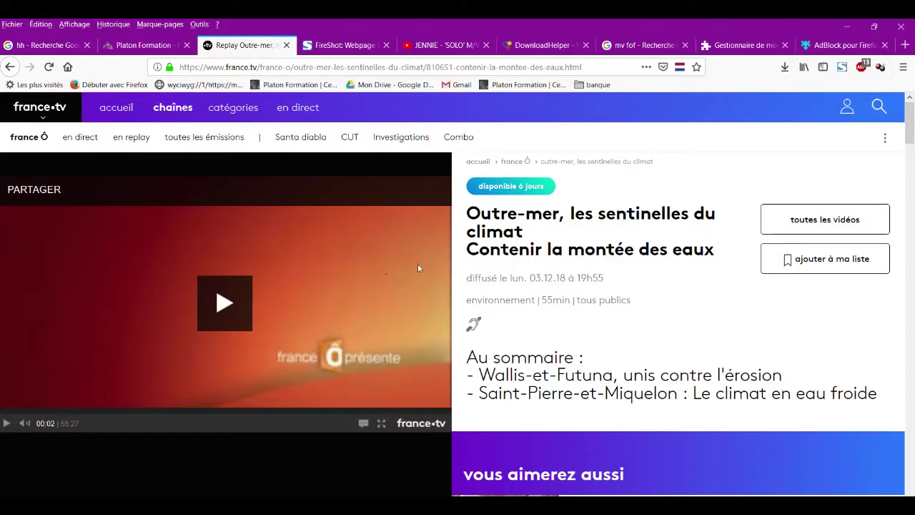